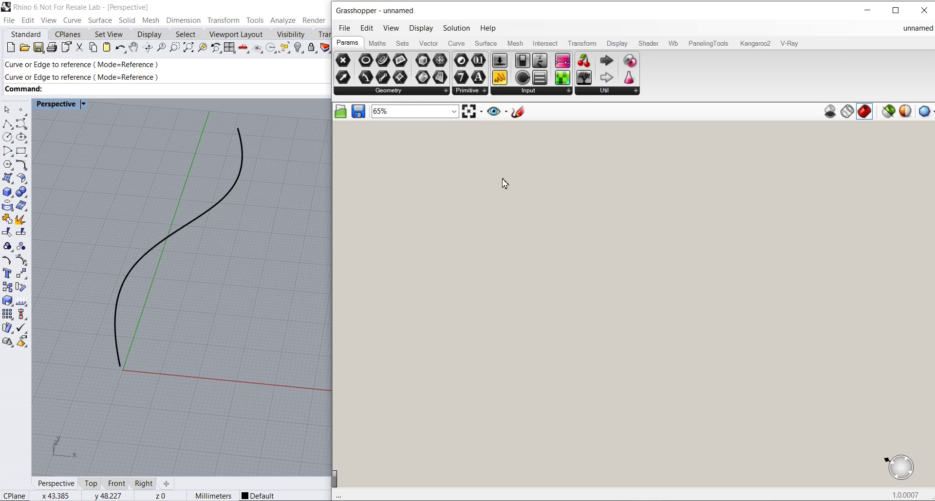
- Place a List Item component from the Sets tab's List group onto the canvas
scroll(486, 173, up, 1)
scroll(518, 209, up, 1)
click(404, 45)
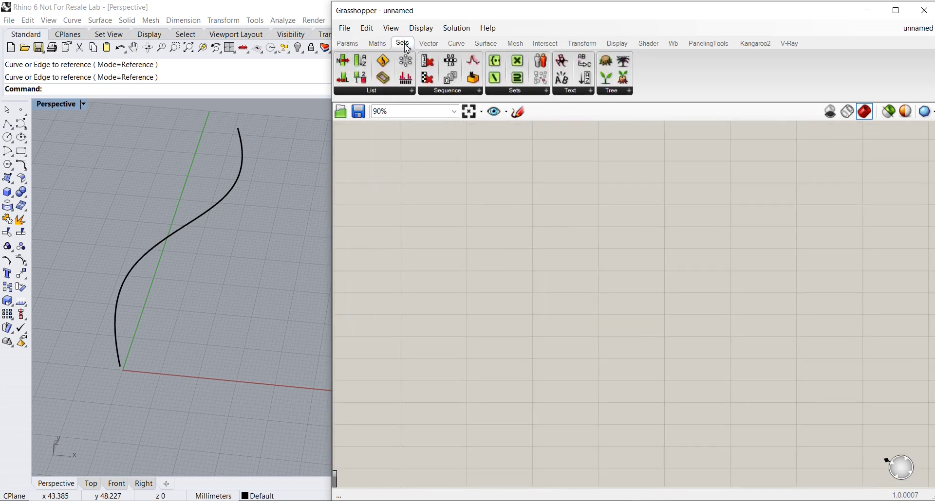
click(382, 92)
drag(375, 134, 611, 296)
- Read the List Item component's help page, then close it
scroll(611, 297, up, 6)
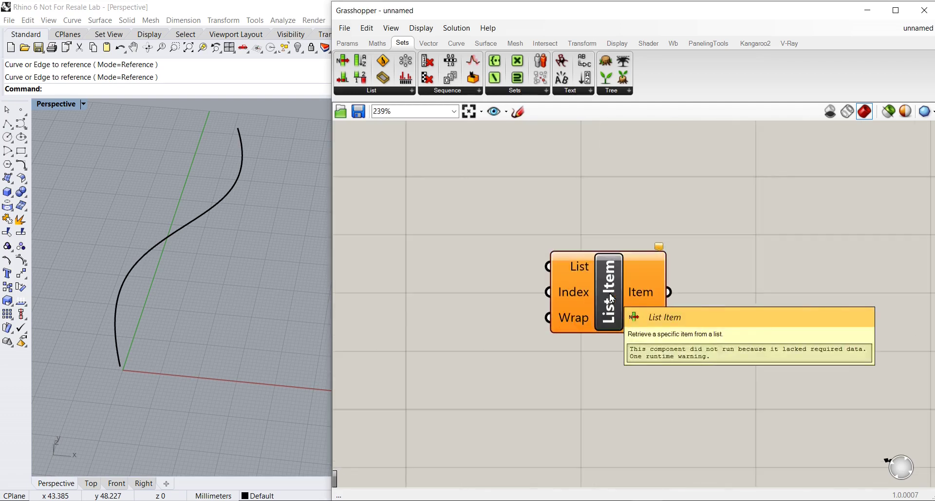
scroll(608, 280, up, 2)
right_click(613, 281)
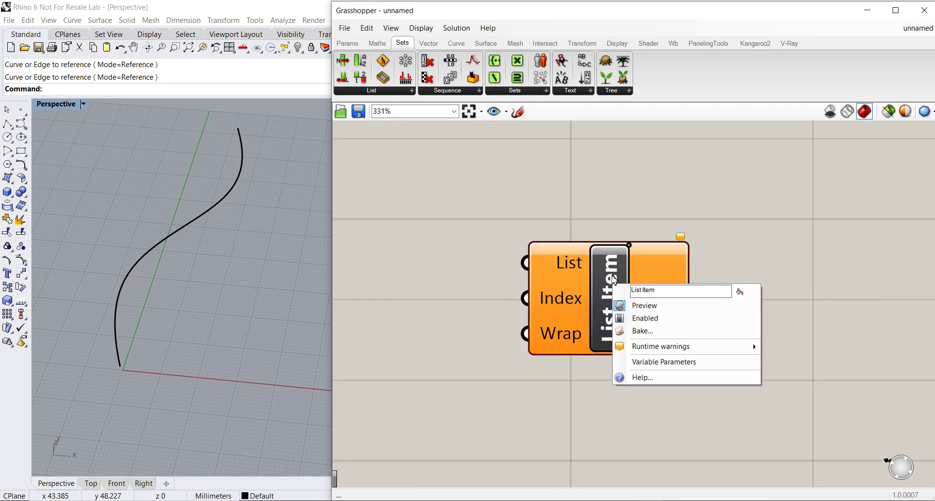
click(628, 379)
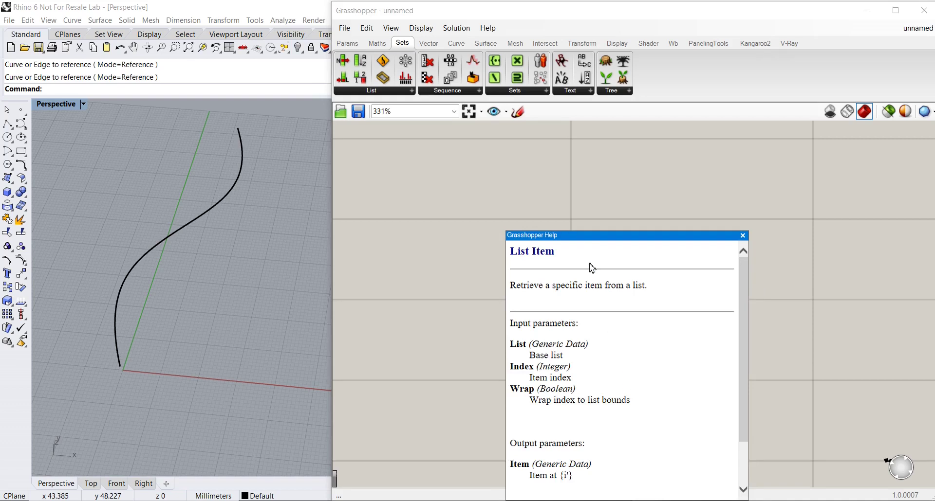
drag(576, 238, 714, 203)
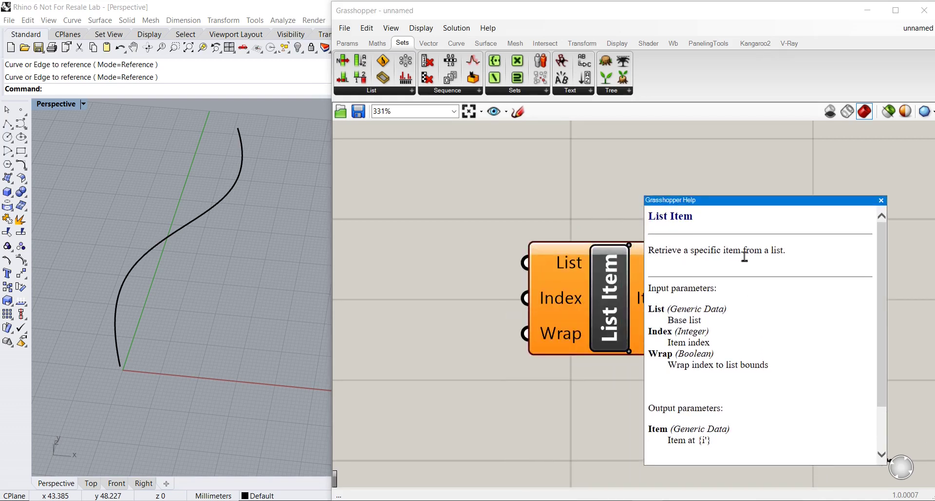
drag(773, 204, 750, 203)
click(858, 200)
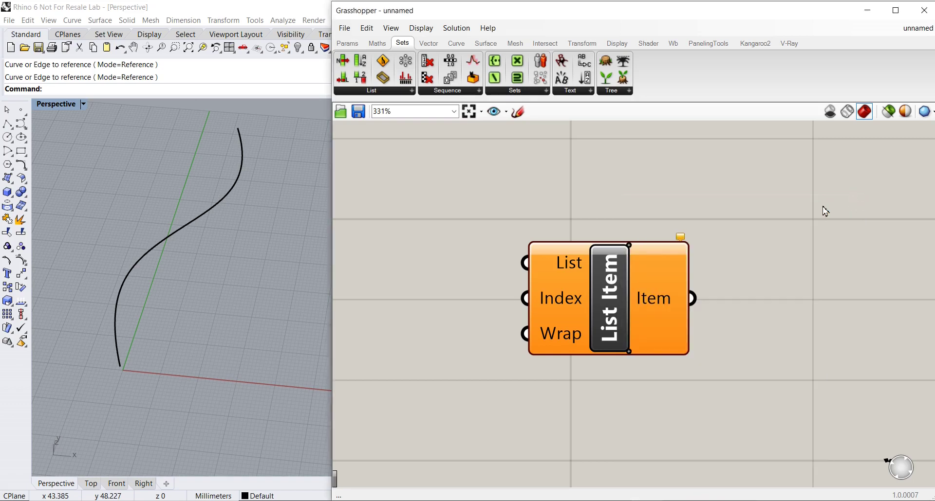
scroll(728, 232, down, 1)
- Shift the List Item component left and down to make room
right_drag(728, 232, 773, 251)
scroll(673, 229, down, 2)
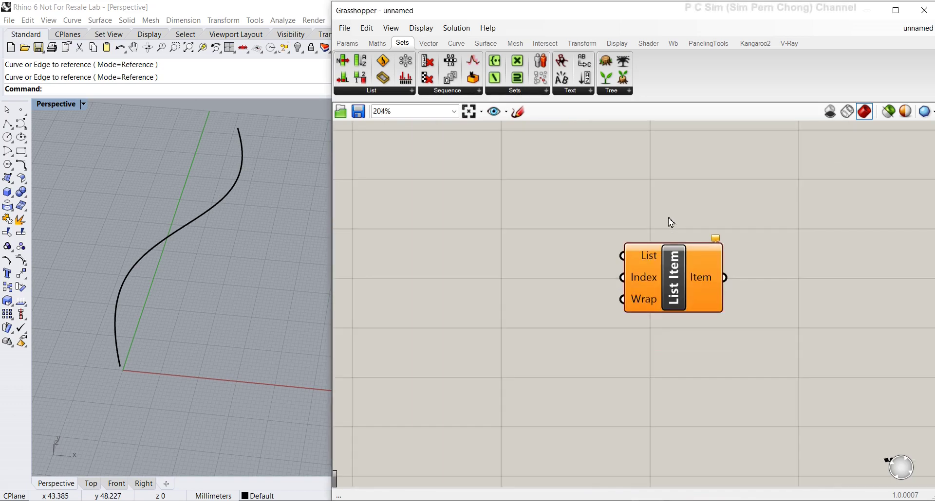
scroll(250, 209, up, 2)
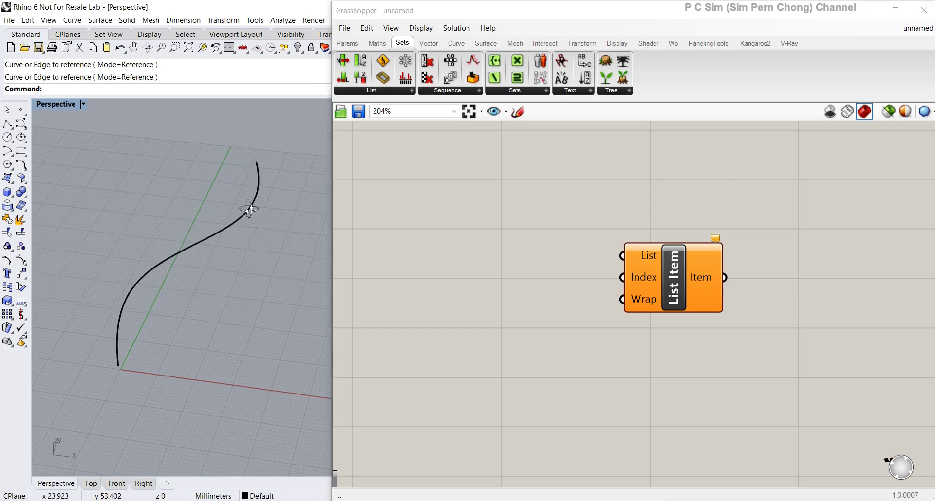
scroll(252, 223, up, 2)
scroll(252, 223, down, 1)
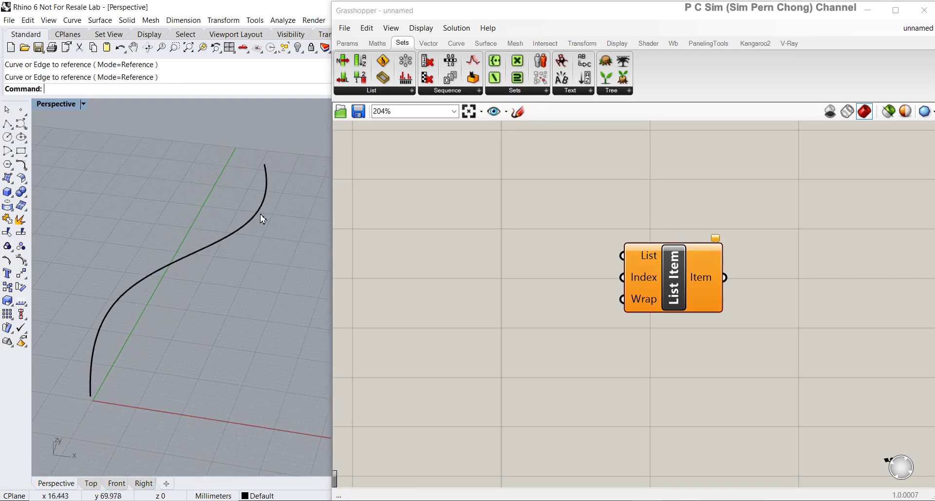
drag(679, 286, 657, 293)
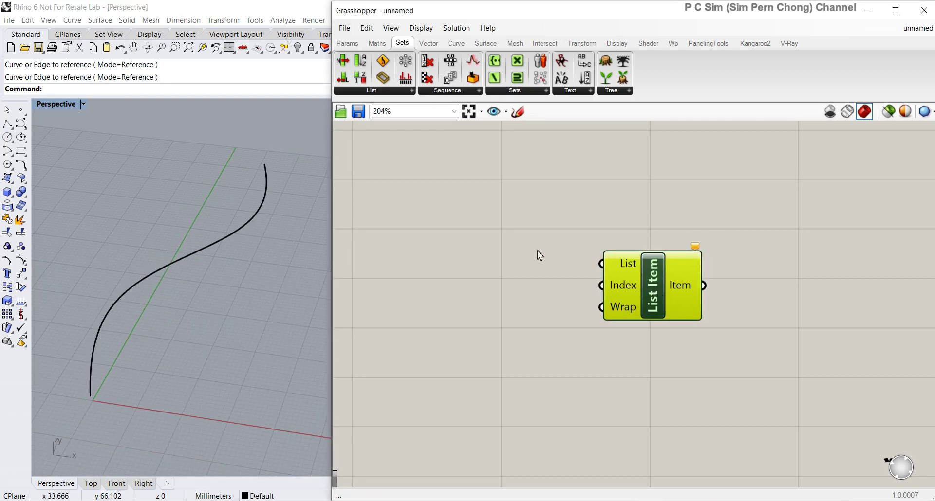
- Drop a Curve parameter from Params > Geometry onto the canvas
click(345, 45)
click(366, 93)
drag(363, 152, 444, 249)
scroll(442, 246, up, 3)
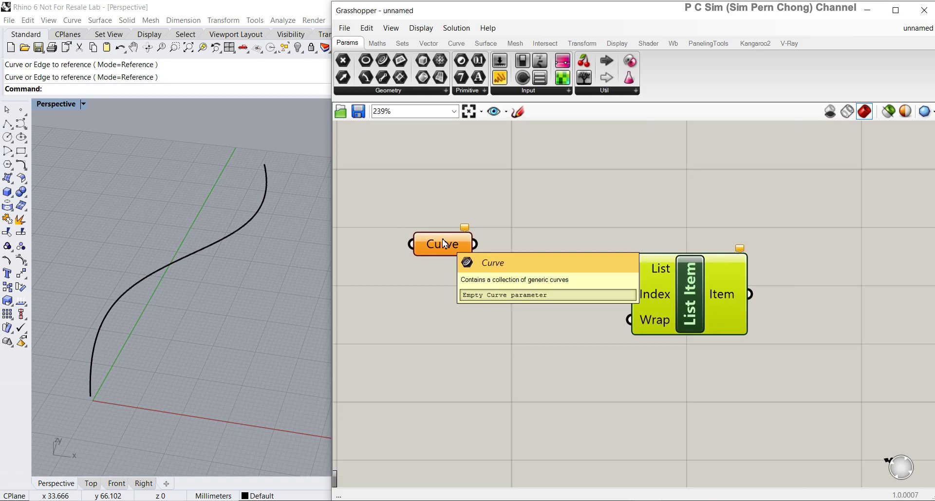
scroll(442, 246, down, 2)
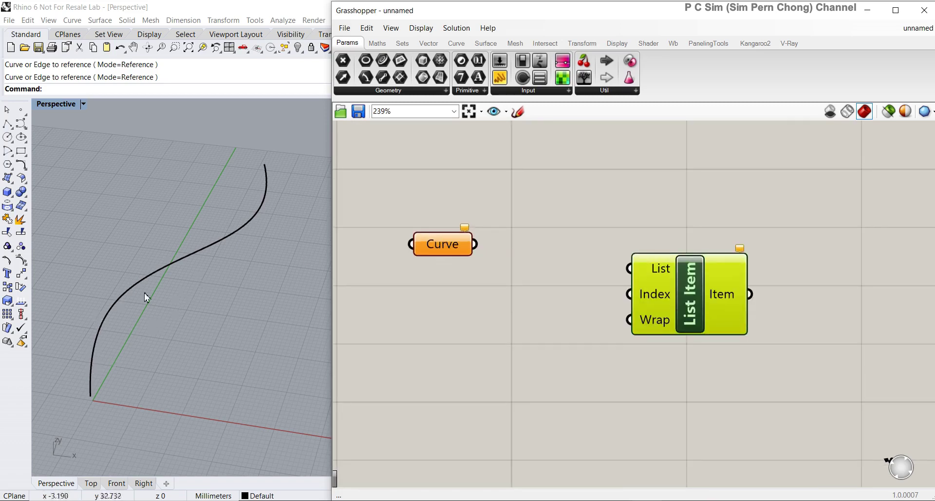
- Set the Curve parameter to the S-shaped curve picked in the Rhino viewport
right_click(444, 248)
click(487, 387)
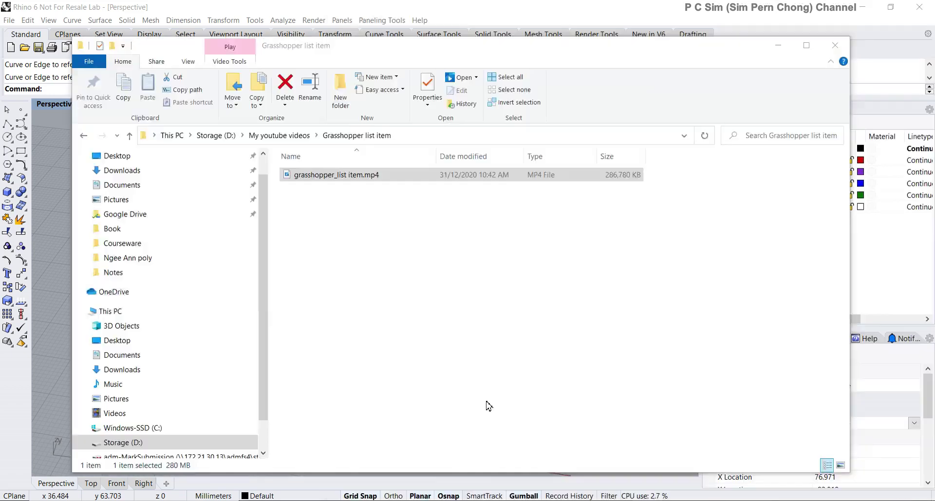
click(142, 282)
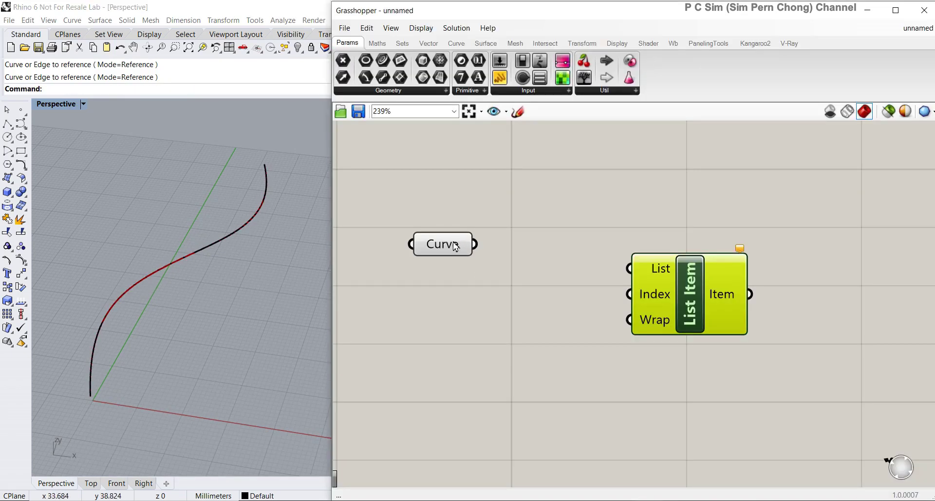
drag(455, 247, 461, 264)
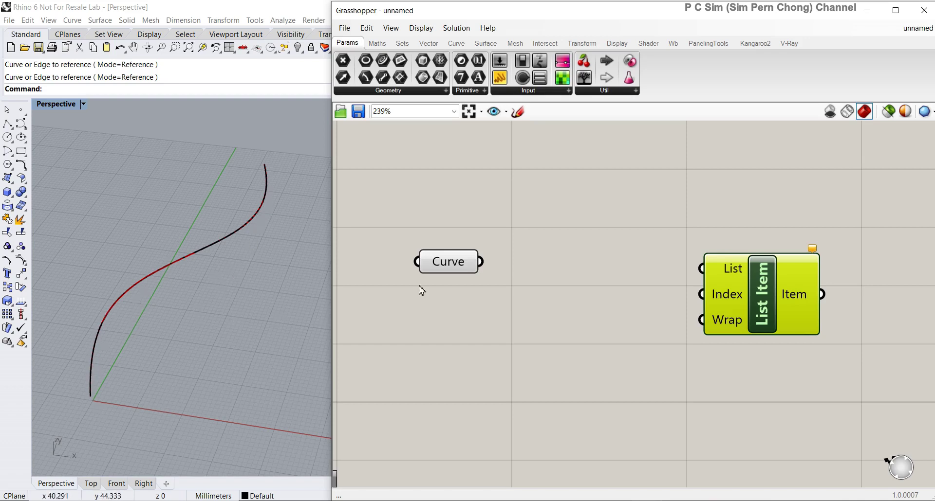
- Add a Divide Curve component via the 'div' search, between Curve and List Item
drag(457, 266, 451, 272)
double_click(528, 246)
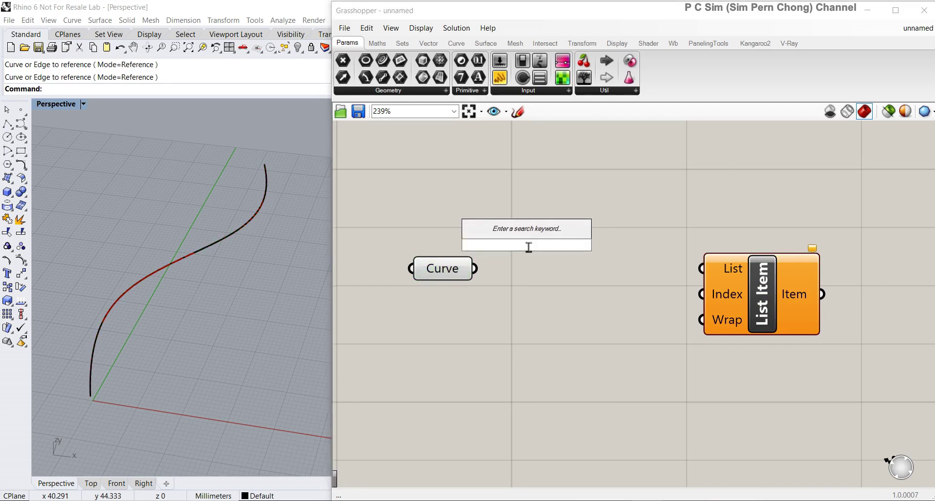
text(divi)
key(Return)
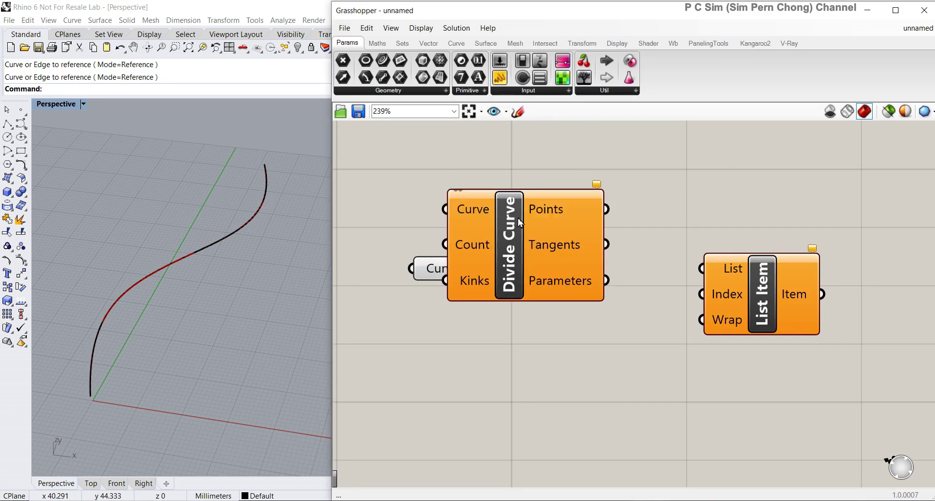
drag(539, 247, 599, 283)
click(443, 257)
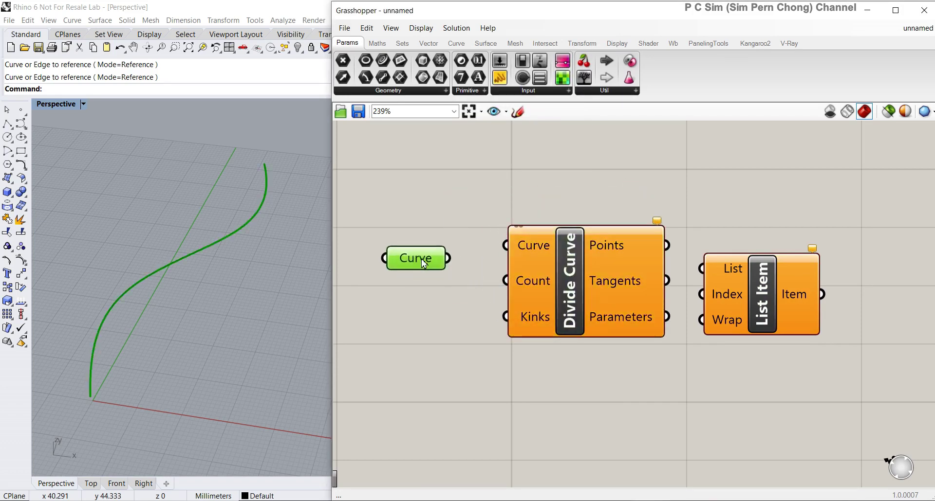
- Wire a Number Slider set to 12 into Count and the Curve parameter into Curve
double_click(433, 316)
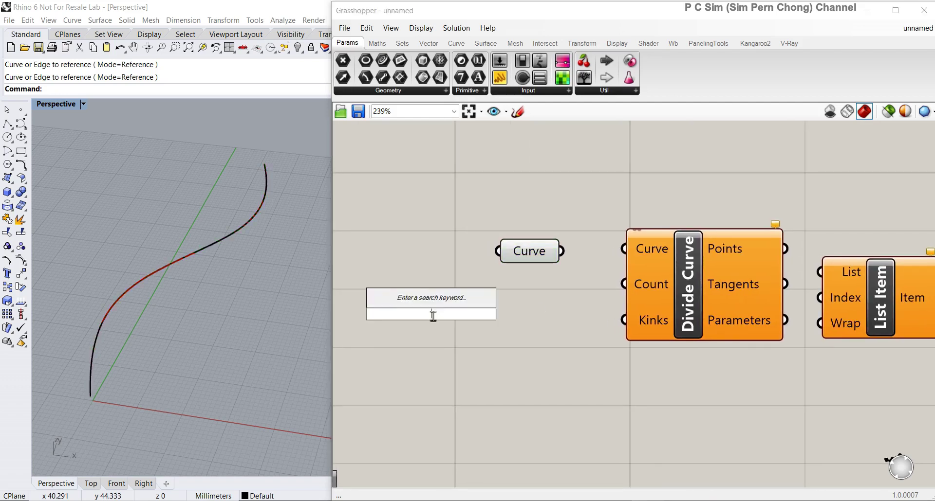
text(12)
key(Return)
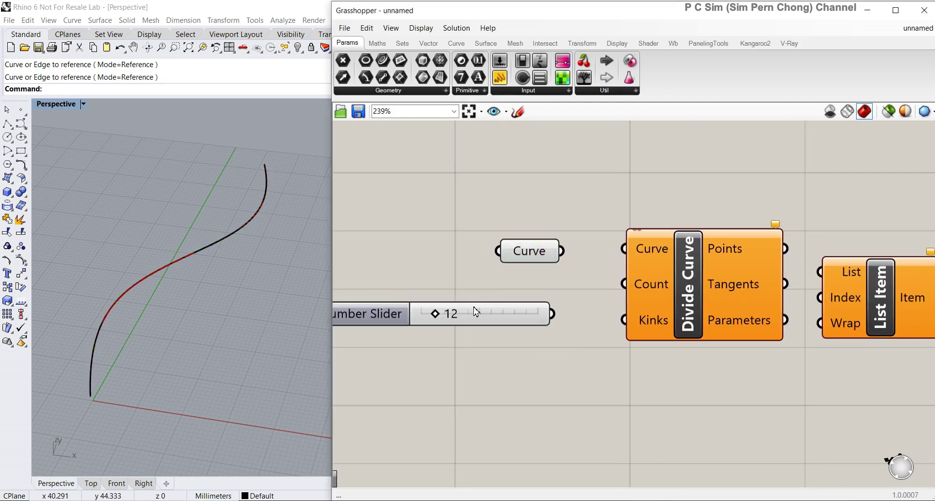
drag(553, 316, 624, 285)
drag(568, 257, 624, 248)
- Rearrange Curve, Divide Curve and List Item, previewing the divided points in Rhino
right_drag(654, 292, 538, 297)
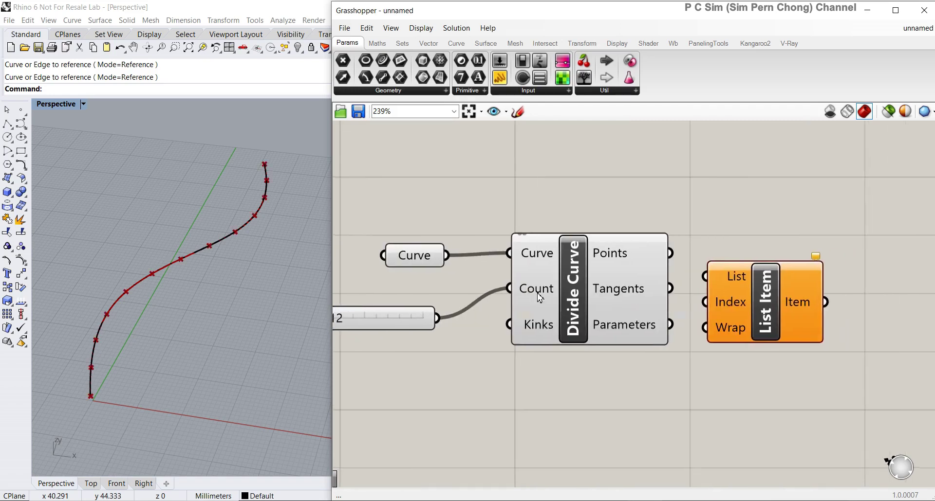
click(784, 328)
scroll(774, 316, down, 4)
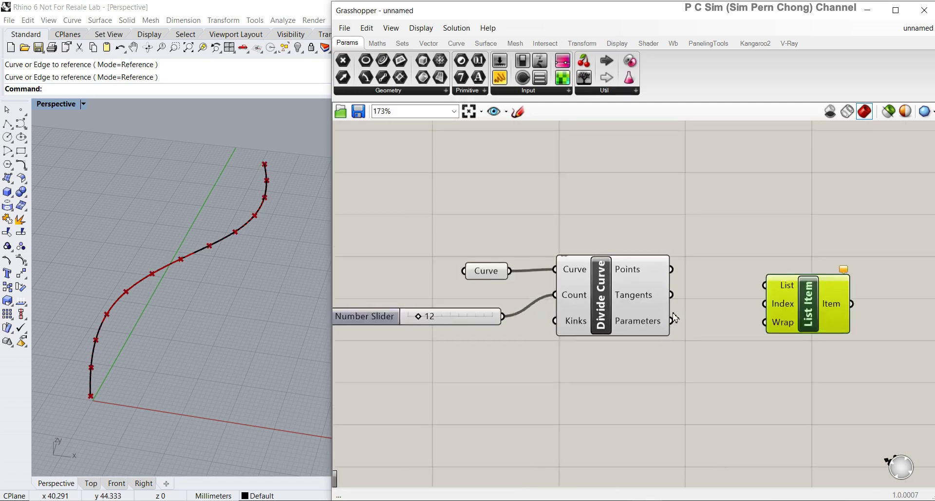
click(604, 309)
drag(531, 282, 482, 260)
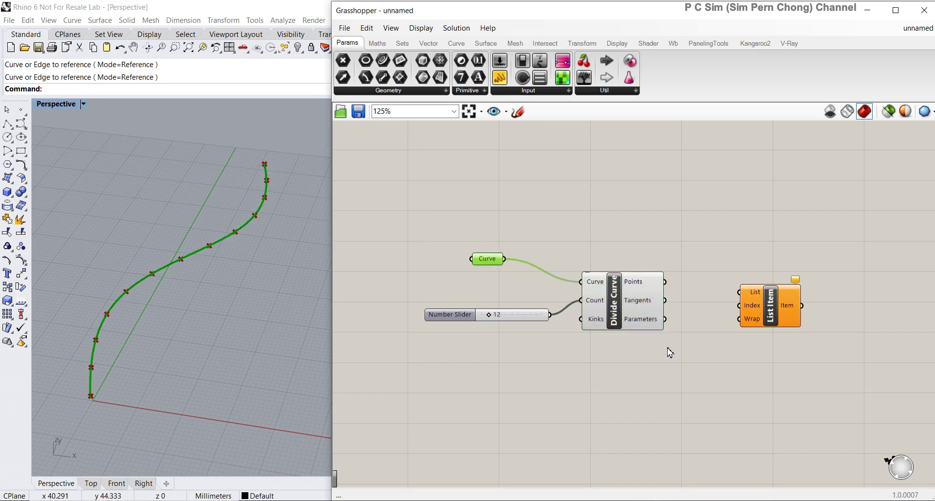
right_drag(746, 332, 667, 291)
drag(668, 285, 755, 291)
drag(564, 275, 570, 282)
scroll(631, 313, up, 1)
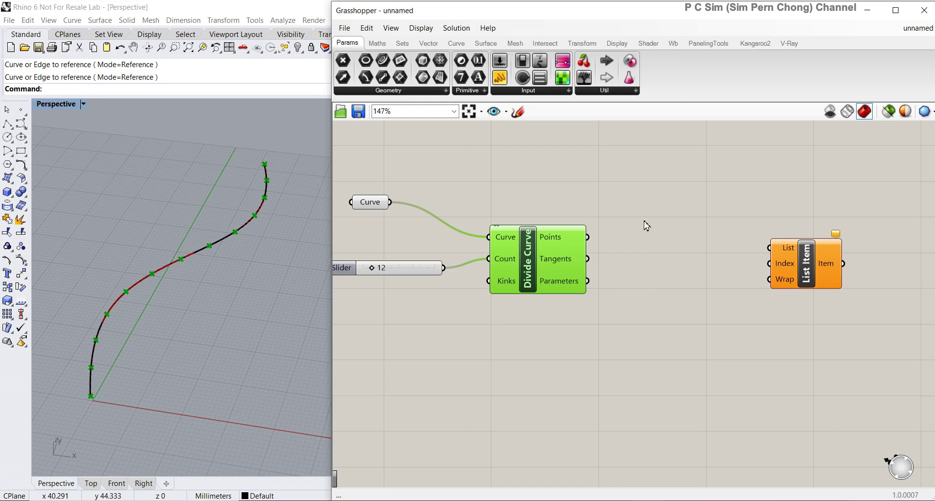
right_drag(646, 225, 648, 271)
- Add a Panel showing Divide Curve's Points and stretch it to list all 13 points
double_click(641, 202)
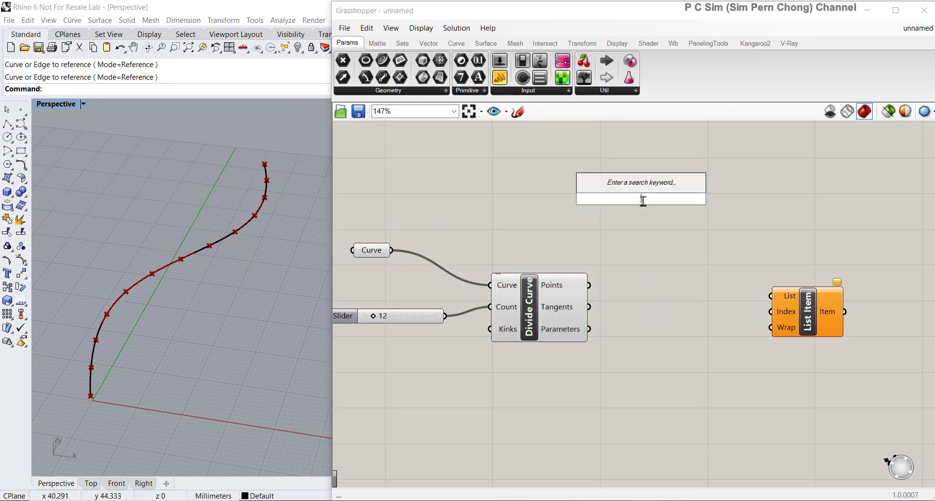
text(panel)
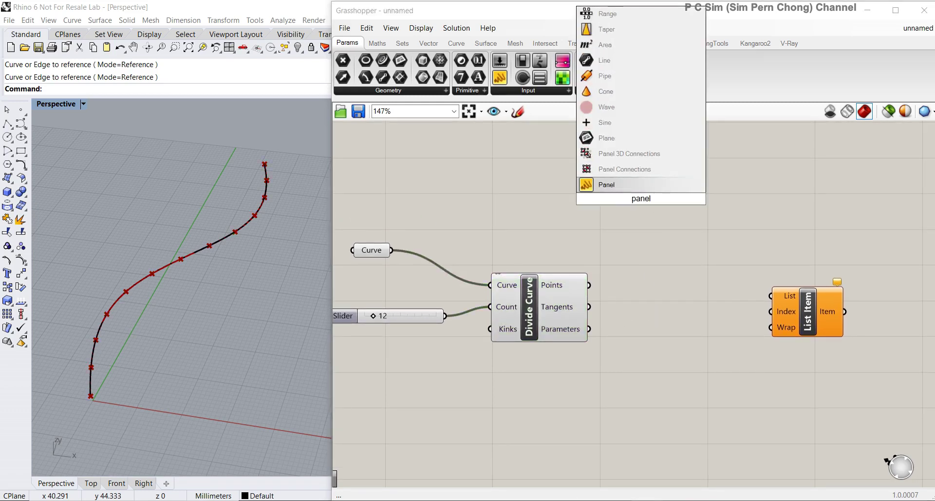
key(Return)
drag(637, 190, 684, 200)
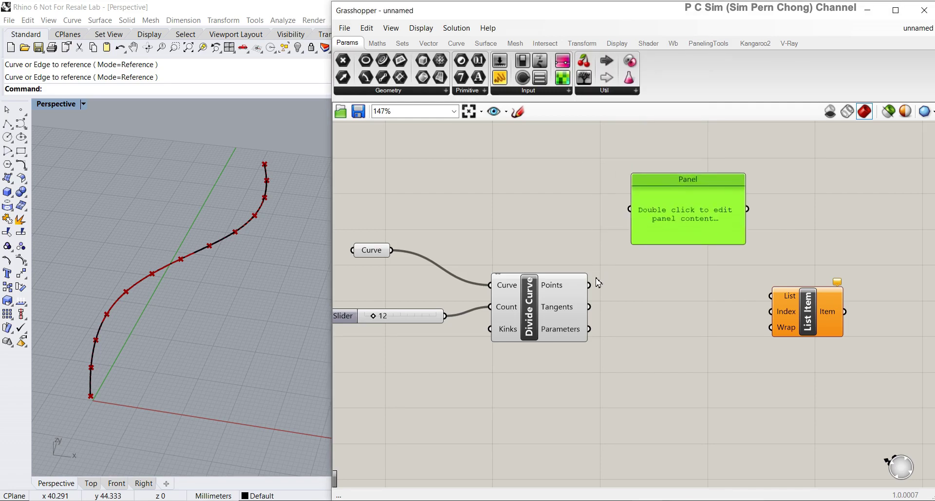
drag(589, 286, 629, 209)
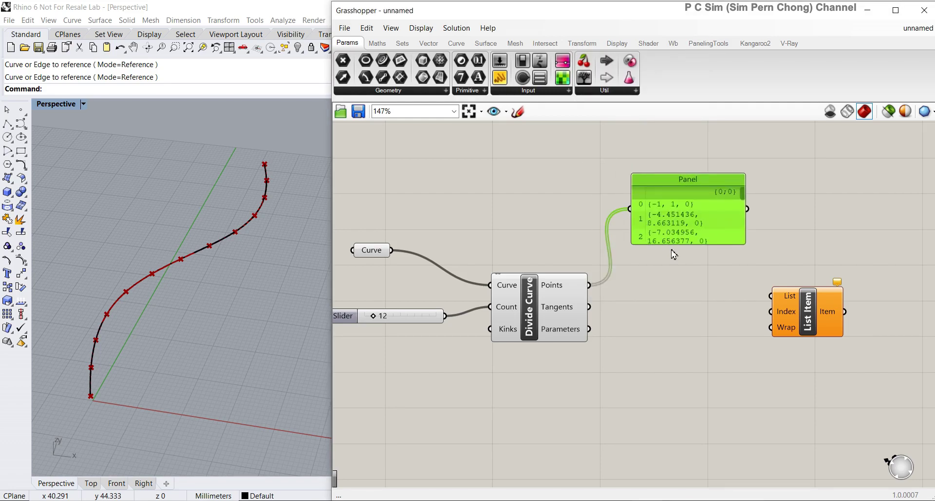
drag(672, 245, 672, 427)
drag(659, 197, 662, 341)
- Position List Item beside the Panel and widen the Panel so each point fits one line
drag(805, 312, 815, 282)
right_drag(815, 282, 736, 239)
drag(736, 240, 722, 254)
right_drag(721, 254, 759, 249)
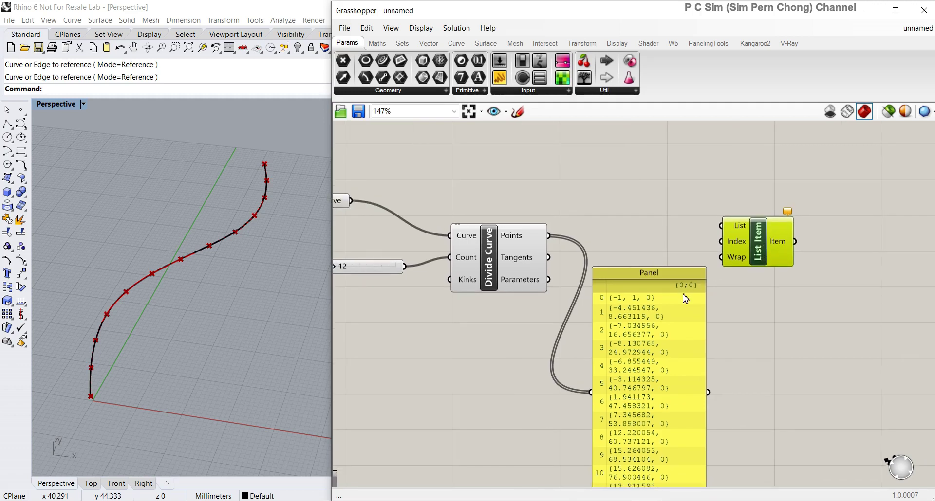
drag(706, 368, 741, 369)
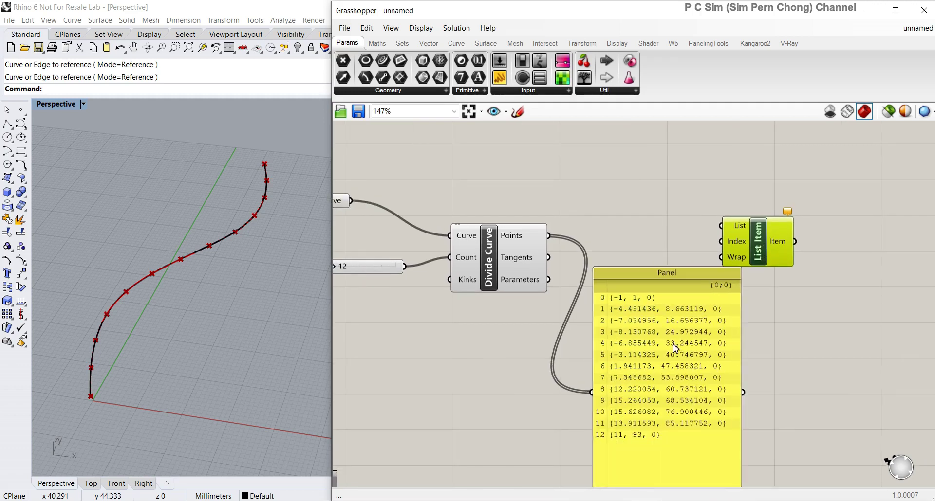
drag(758, 248, 811, 257)
right_drag(789, 270, 787, 234)
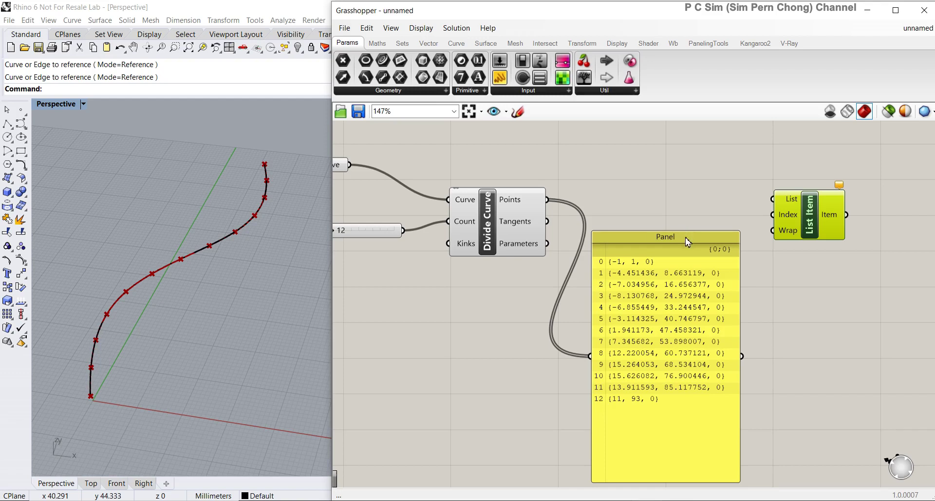
drag(687, 242, 686, 265)
- Feed List Item a Number Slider set to 3 as Index and Divide Curve's points as List
double_click(658, 220)
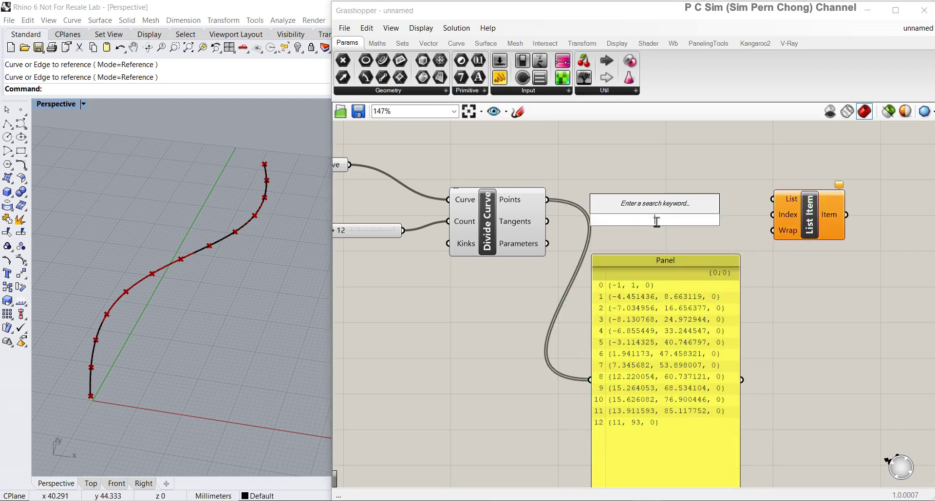
text(Number Slider)
click(672, 232)
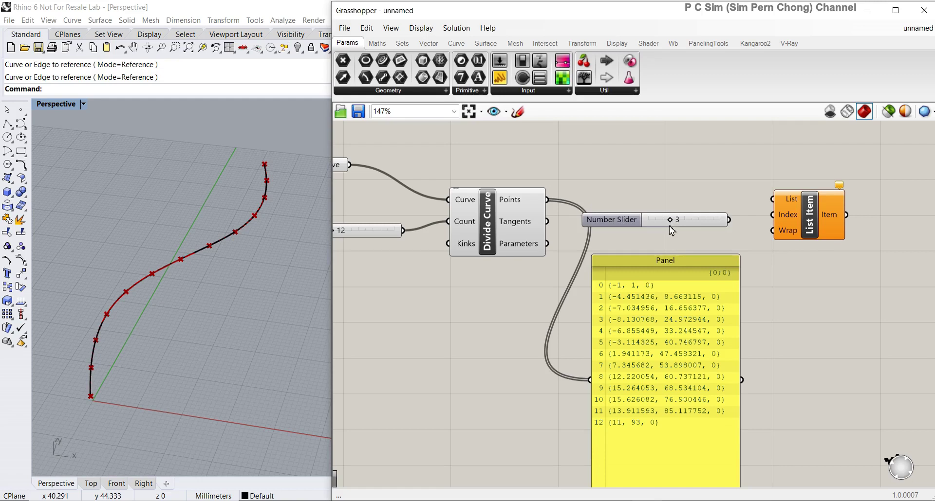
drag(726, 221, 772, 214)
drag(549, 202, 771, 200)
- Search 'panel' in a free spot to the right of List Item
right_drag(696, 227, 590, 236)
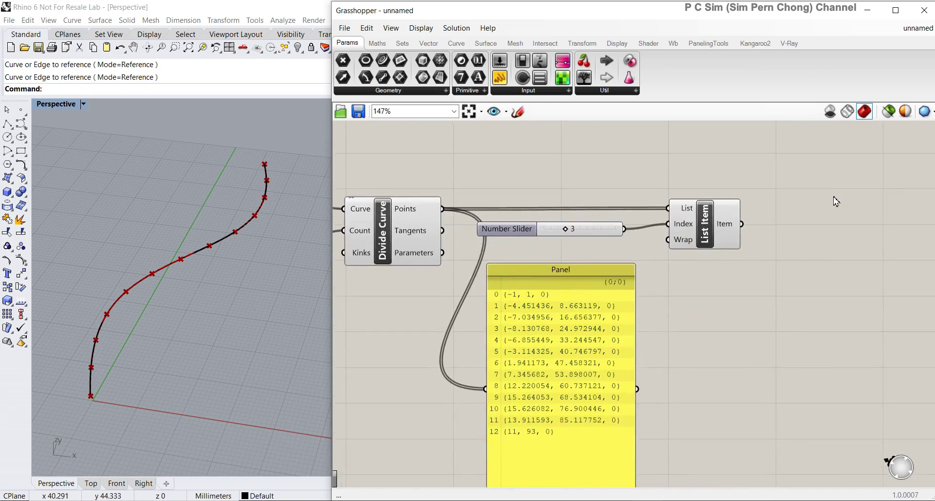
double_click(836, 200)
text(panel)
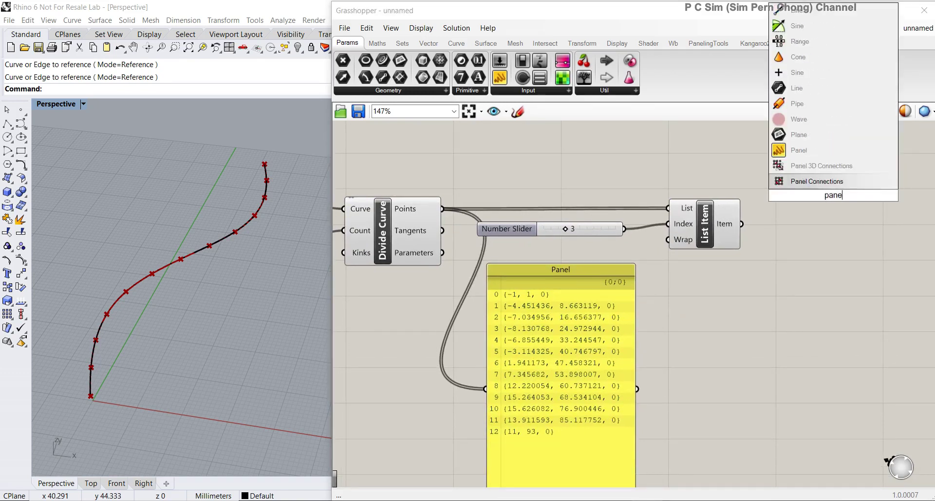
- Wire List Item's output into a new Panel showing point 3 at {-8.130768, 24.972944, 0}
click(824, 187)
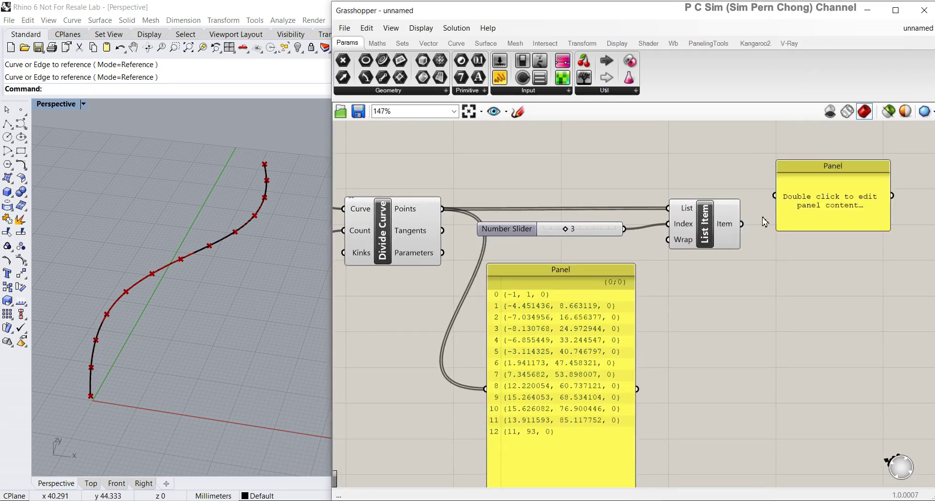
drag(741, 224, 779, 203)
drag(852, 215, 927, 296)
right_drag(833, 280, 790, 262)
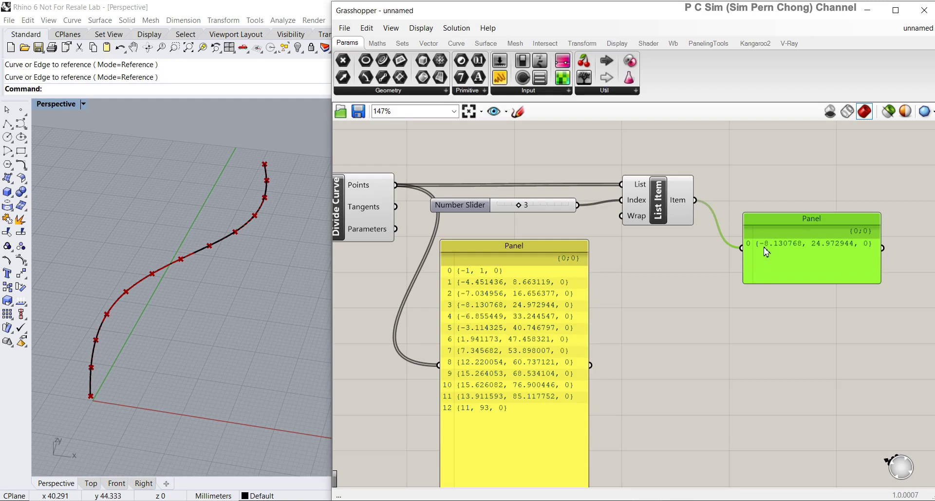
- Drag the index slider to 0 so List Item outputs the first point {-1, 1, 0}
drag(518, 205, 497, 206)
scroll(689, 272, down, 1)
mouse_move(688, 272)
right_down()
mouse_move(693, 281)
mouse_move(675, 278)
right_up()
drag(758, 232, 763, 209)
drag(649, 213, 651, 217)
drag(769, 220, 772, 209)
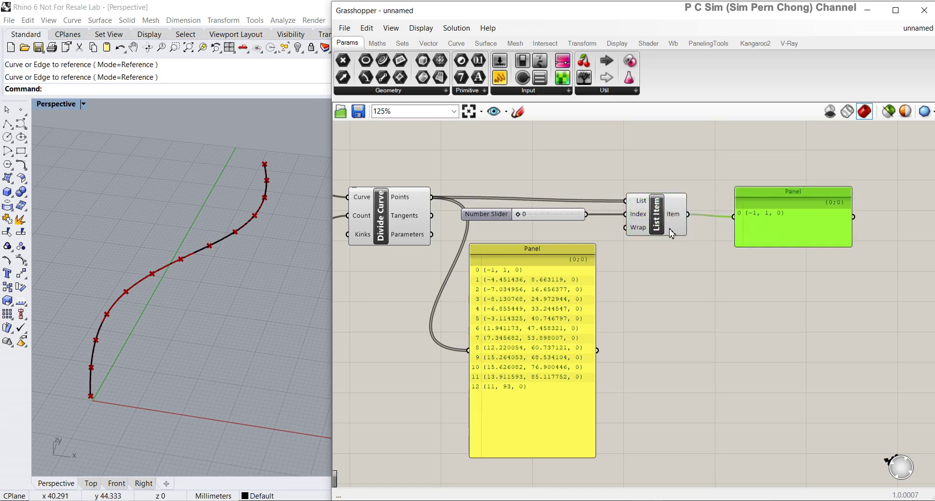
right_drag(700, 269, 647, 256)
click(621, 217)
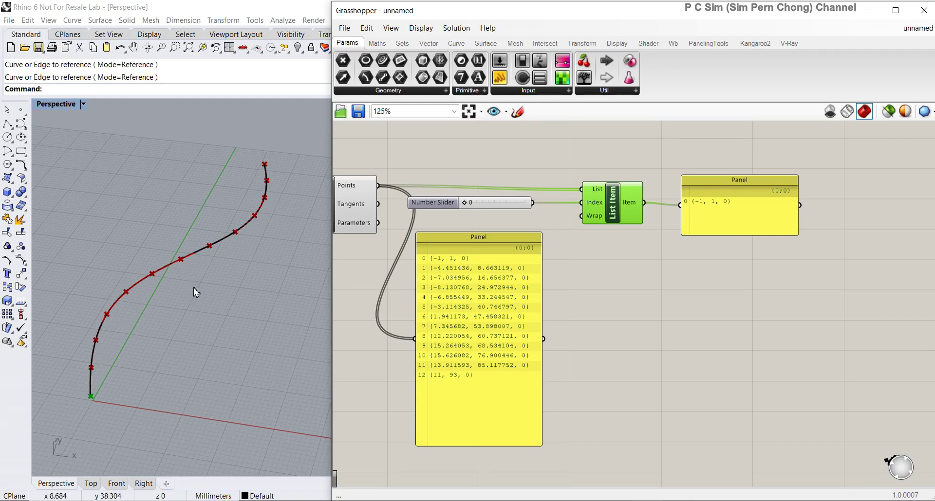
right_drag(633, 325, 565, 328)
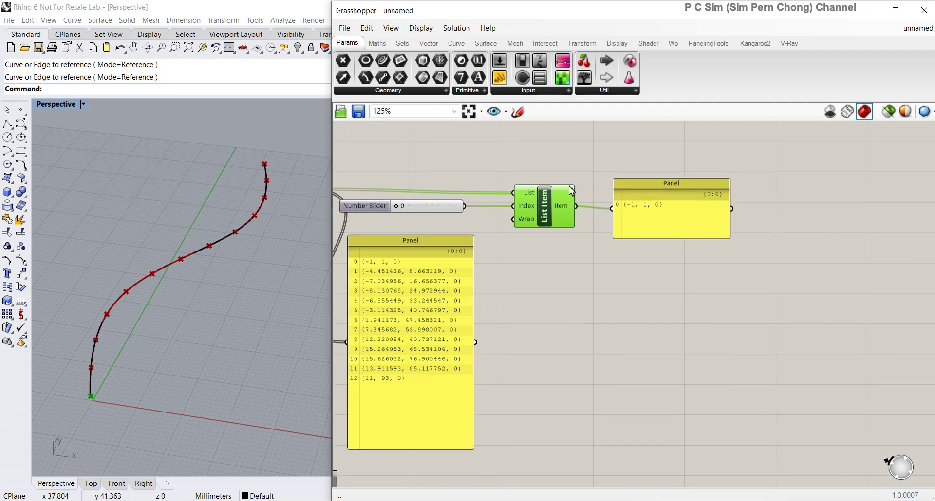
click(486, 43)
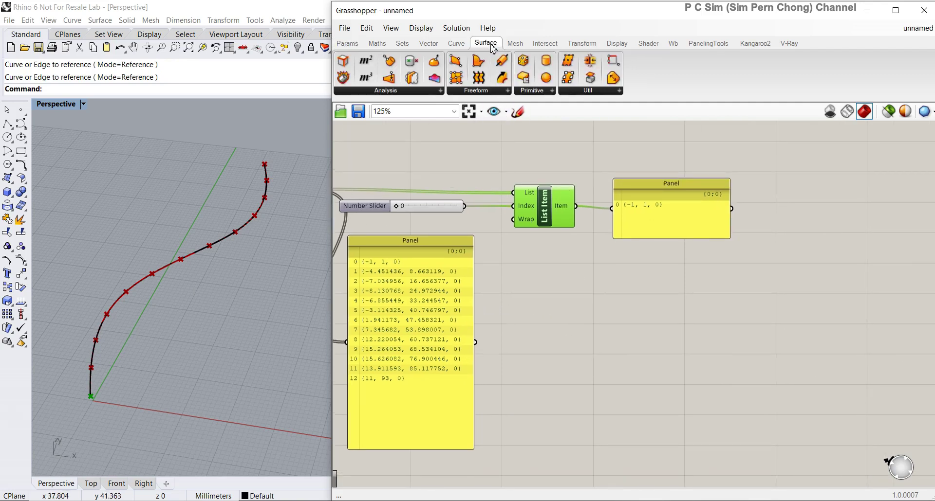
- Add a Sphere from Surface > Primitive with List Item's point as its Base
click(543, 94)
click(545, 279)
click(677, 345)
drag(575, 206, 638, 331)
- Set the index slider back to 3 so the sphere sits on point 3
right_drag(462, 226, 517, 225)
drag(453, 209, 472, 210)
scroll(161, 305, up, 5)
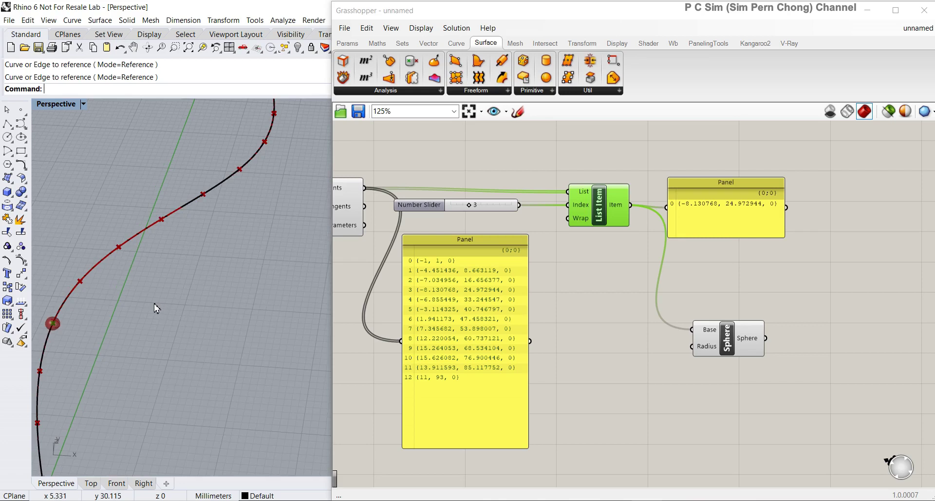
scroll(152, 309, down, 5)
scroll(146, 328, up, 5)
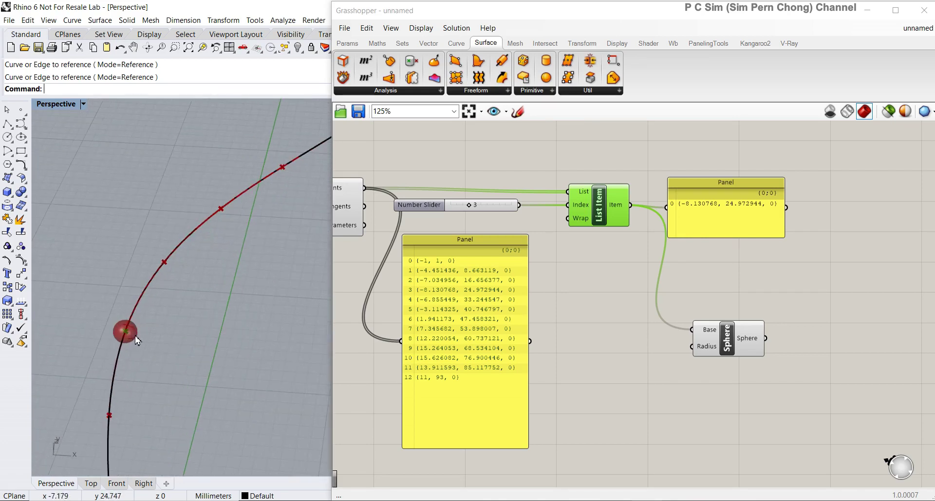
drag(735, 185, 781, 197)
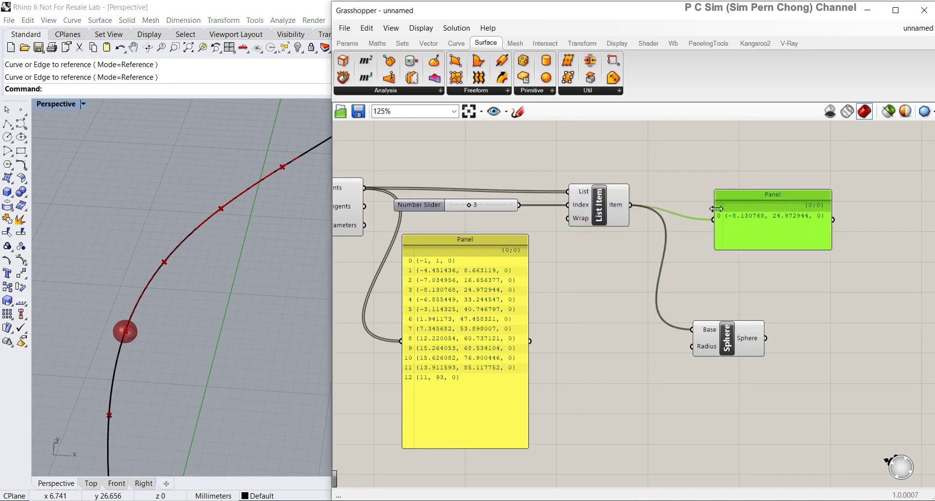
click(731, 343)
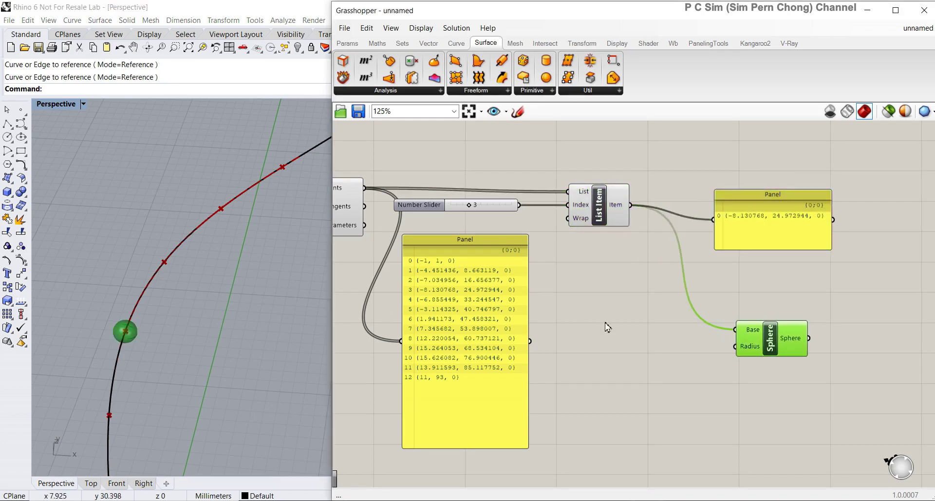
scroll(613, 312, down, 4)
scroll(646, 294, up, 2)
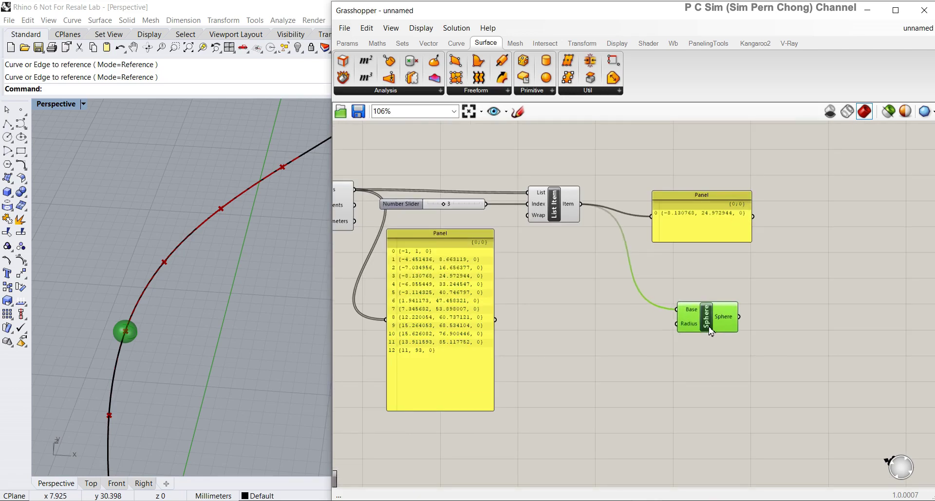
- Add a Number Slider set to 2 and connect it to the Sphere's Radius
double_click(623, 326)
text(2)
key(Return)
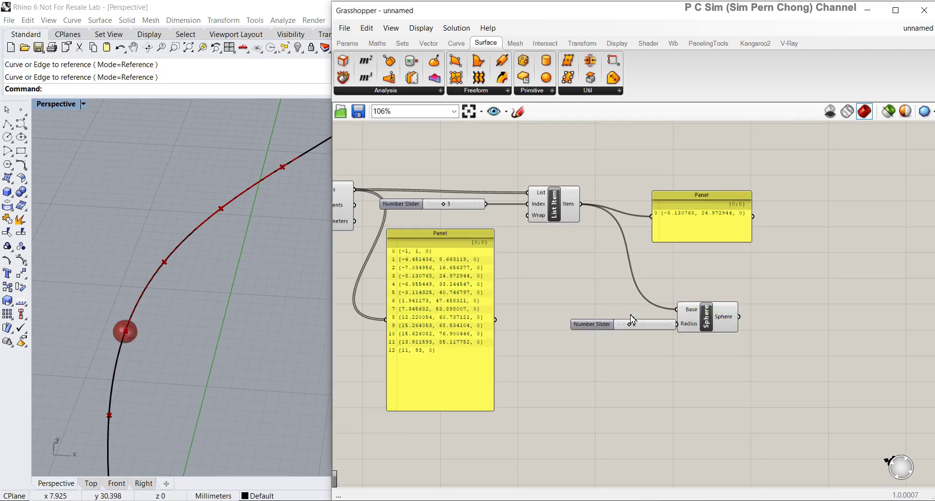
drag(628, 323, 677, 324)
scroll(609, 316, down, 3)
right_drag(587, 314, 706, 319)
scroll(601, 308, up, 2)
- Orbit the Rhino view to see the whole S-curve and move the points Panel lower
right_drag(236, 280, 231, 313)
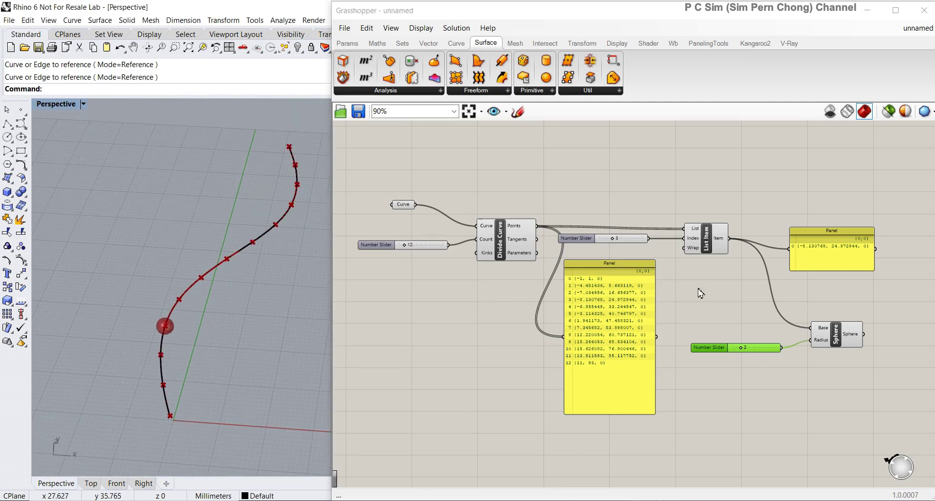
scroll(701, 288, up, 3)
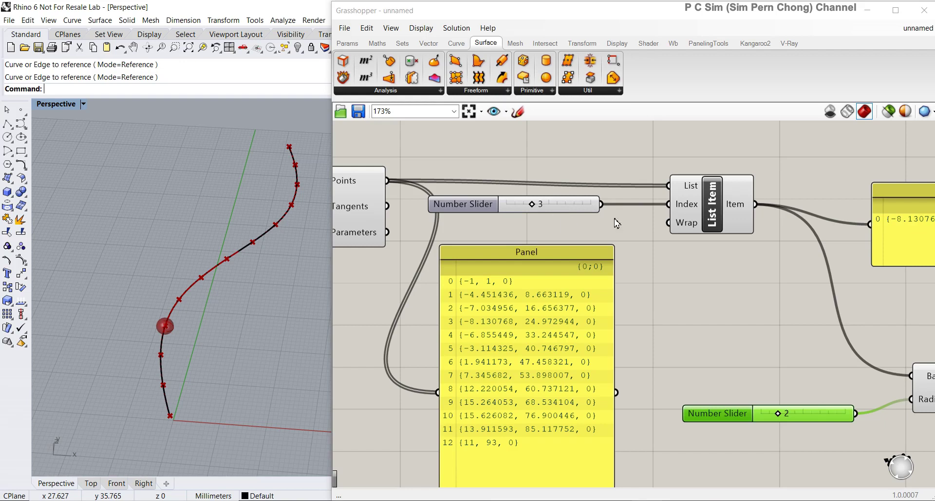
scroll(605, 222, down, 3)
drag(564, 249, 571, 341)
scroll(632, 335, up, 3)
scroll(643, 292, down, 1)
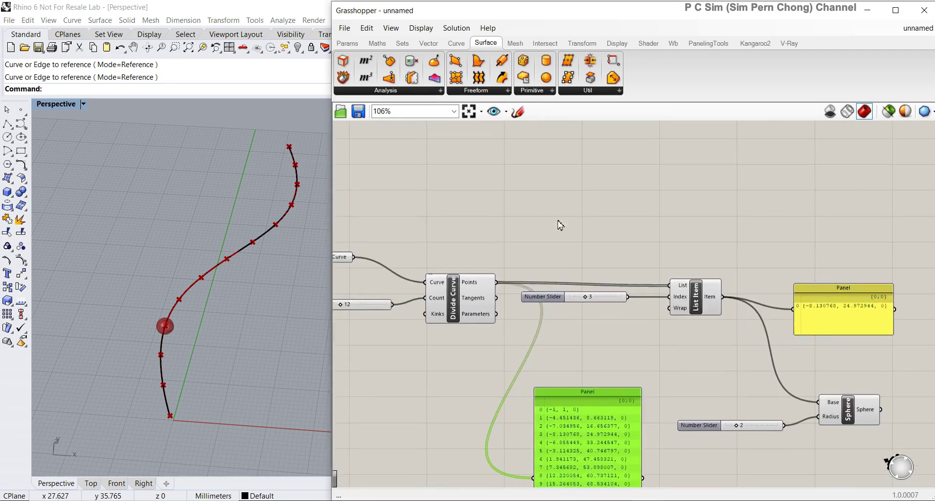
right_drag(543, 198, 546, 221)
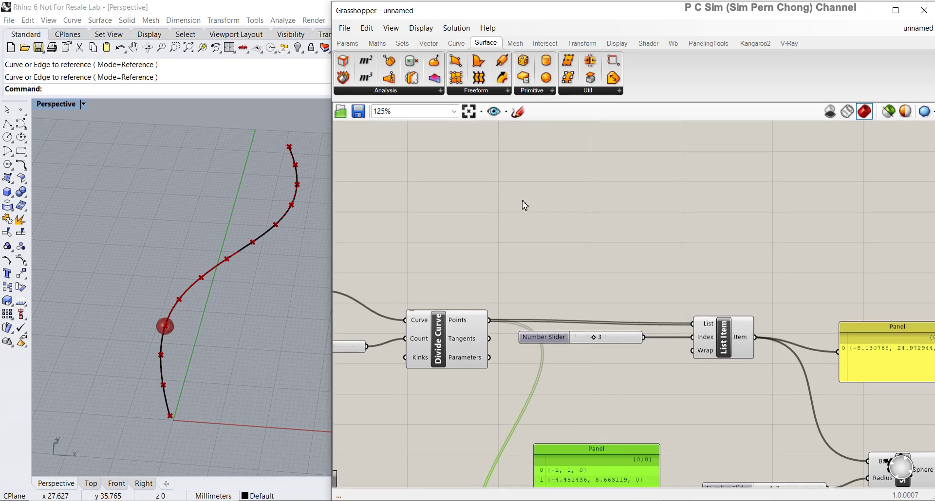
- Place a Series component on the canvas and move it up and left
click(525, 205)
double_click(525, 205)
text(ser)
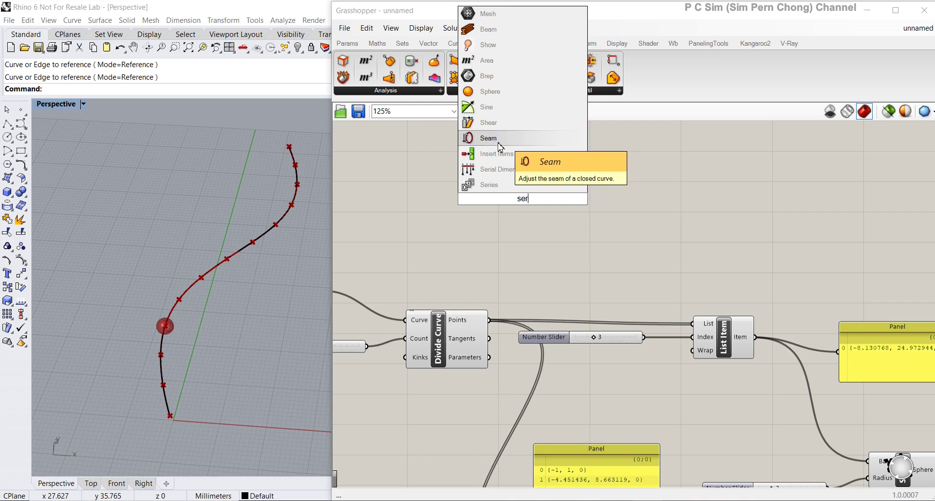
text(ies)
click(501, 125)
drag(546, 214, 573, 233)
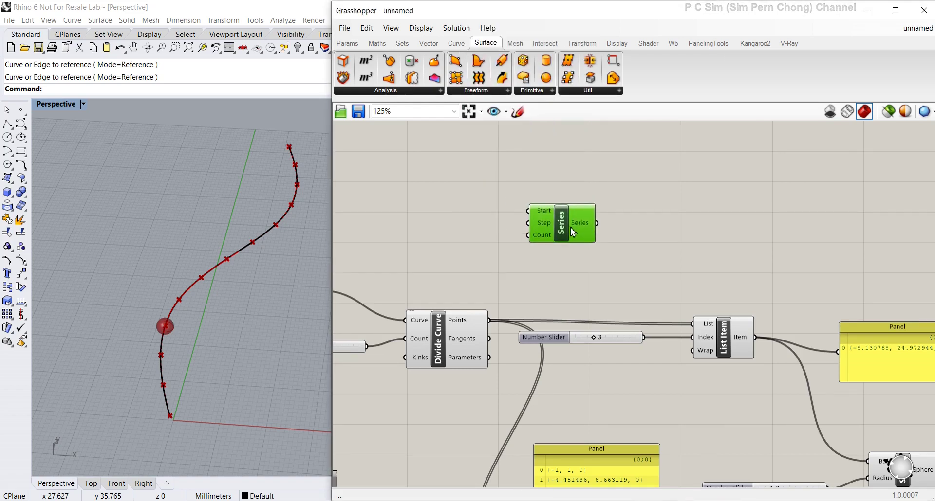
scroll(573, 233, up, 3)
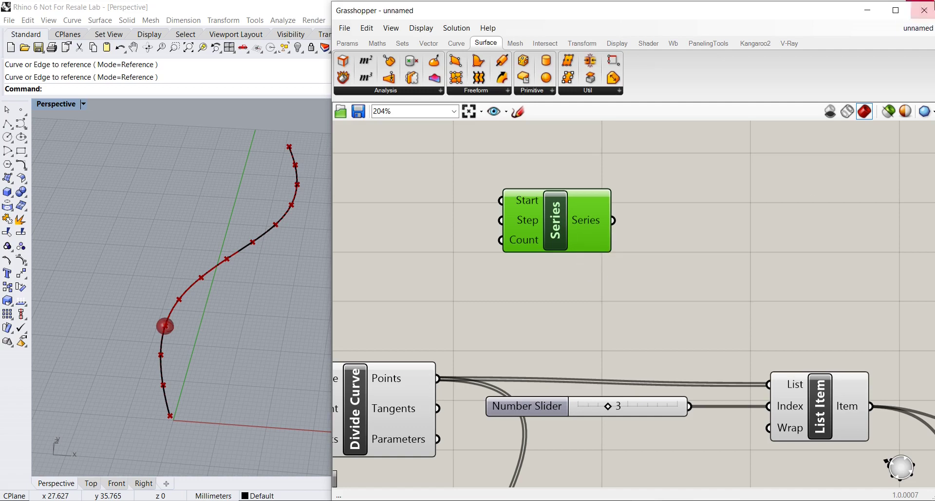
scroll(445, 250, down, 3)
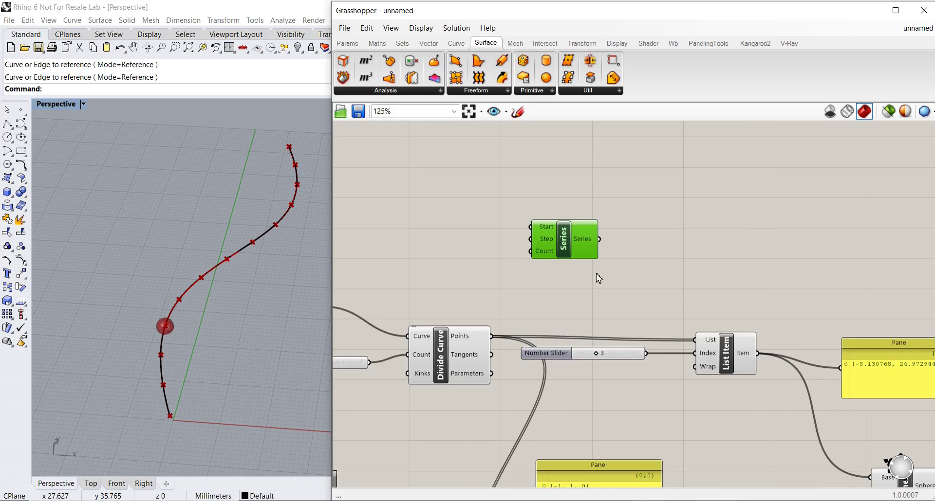
drag(523, 243, 485, 226)
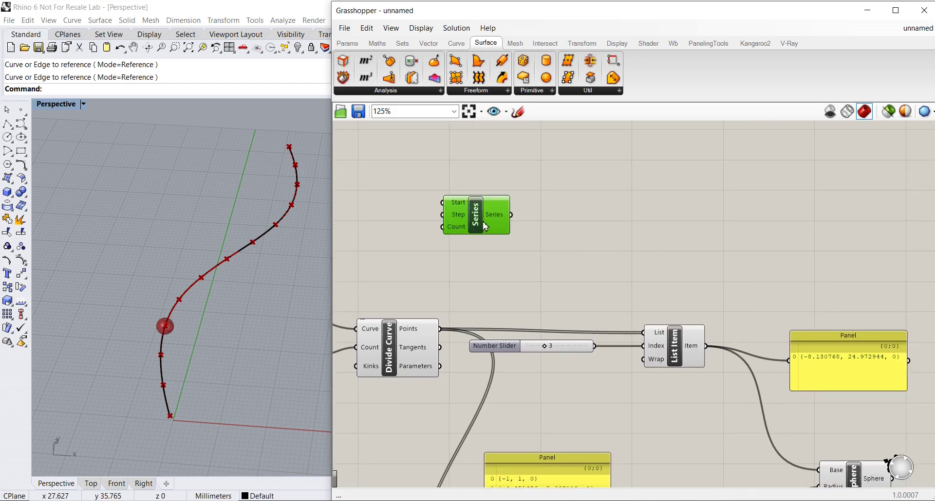
- Add a Panel to the right and wire the Series output into it
double_click(573, 187)
text(panel)
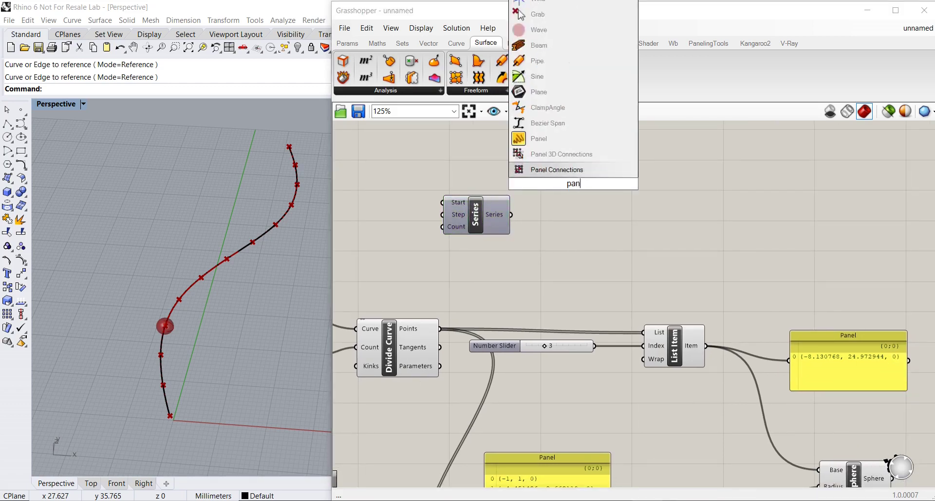
key(Return)
drag(557, 168, 607, 171)
drag(511, 215, 572, 186)
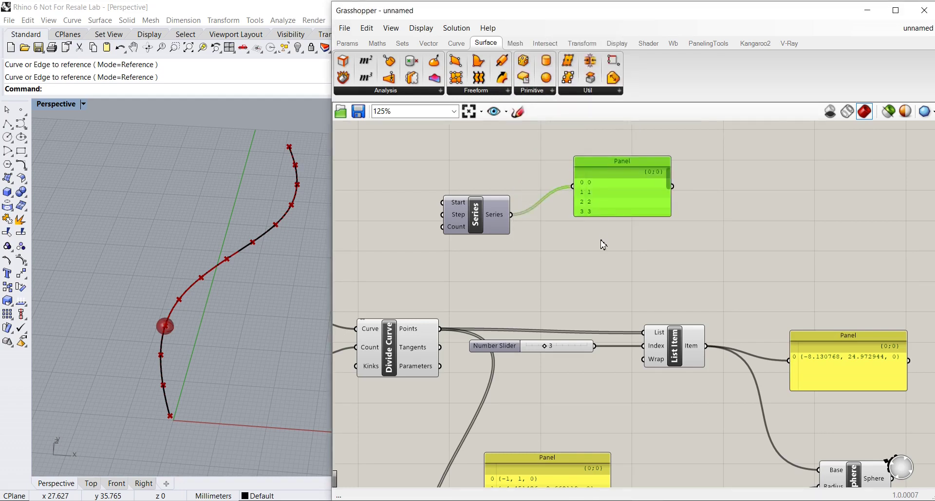
scroll(601, 244, down, 2)
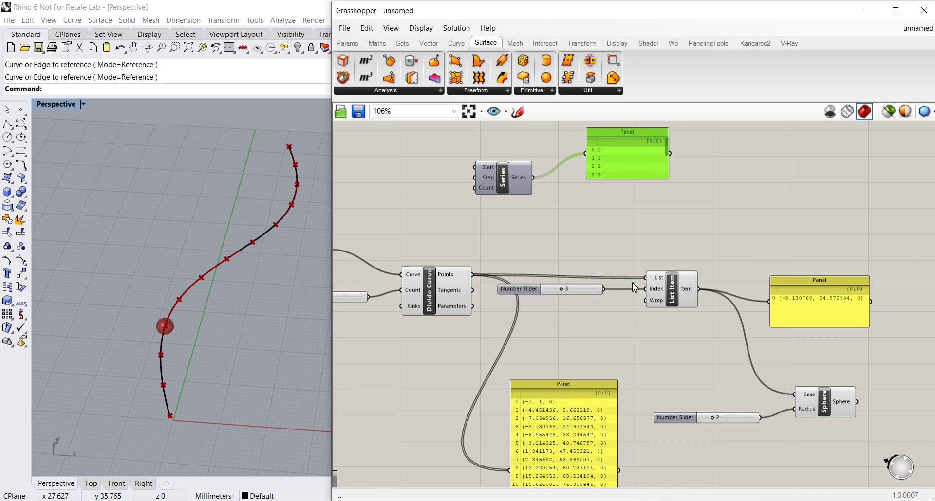
- Lengthen the Series output panel so it lists values 0 through 9
scroll(602, 217, down, 3)
scroll(596, 224, up, 2)
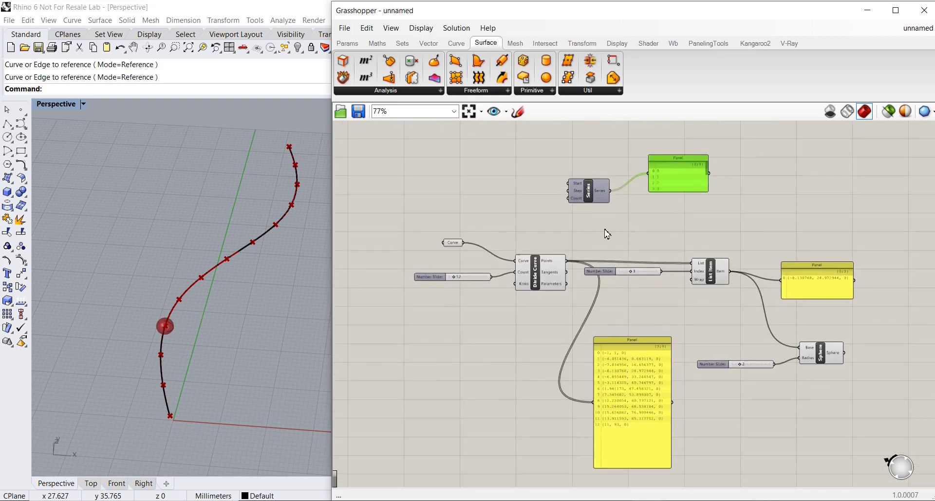
scroll(603, 238, up, 3)
right_drag(618, 234, 586, 251)
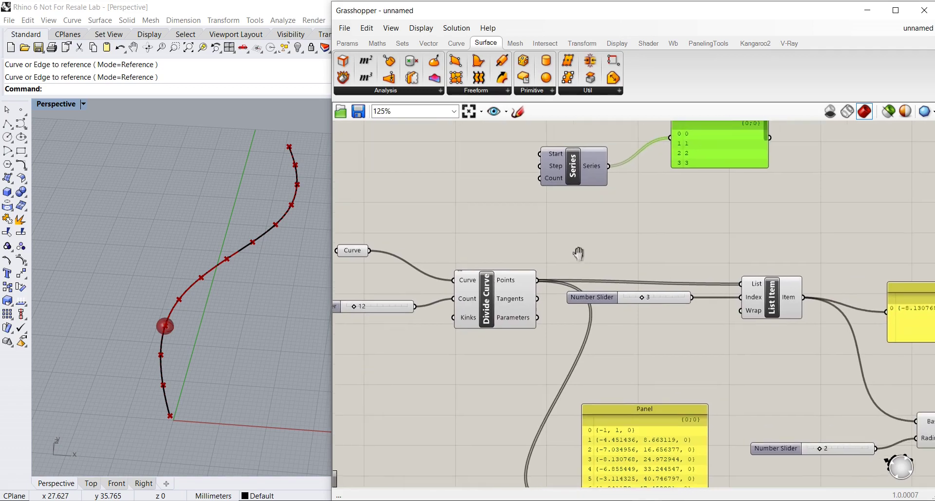
drag(688, 170, 686, 226)
- Move the coordinates panel up and right and the Series component up and left
right_drag(681, 237, 670, 137)
drag(636, 319, 663, 245)
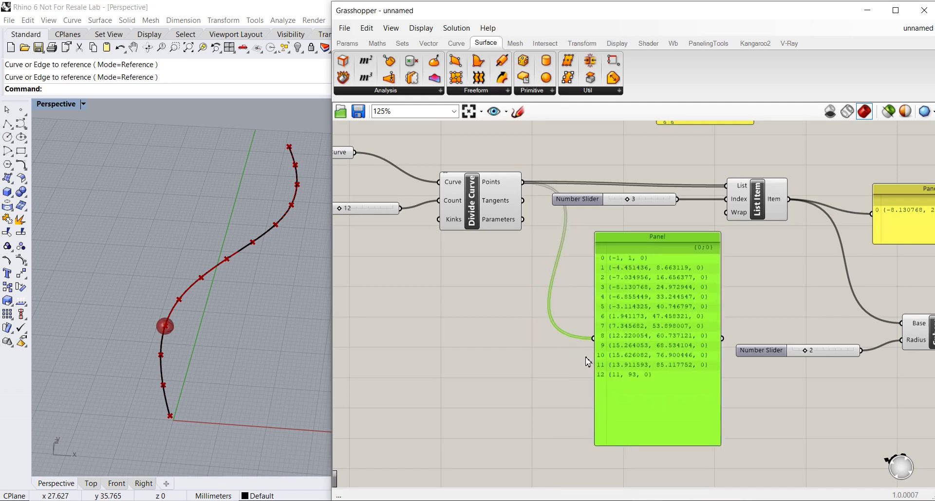
right_drag(568, 334, 644, 345)
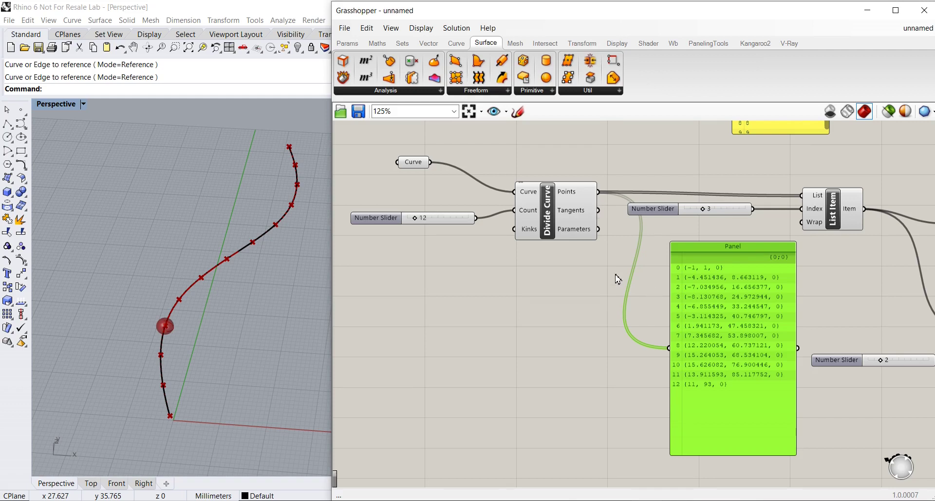
scroll(617, 279, down, 2)
right_drag(615, 224, 624, 286)
drag(626, 223, 498, 186)
- Place a Divide component via 'div' search below Series and arrange both components
double_click(548, 238)
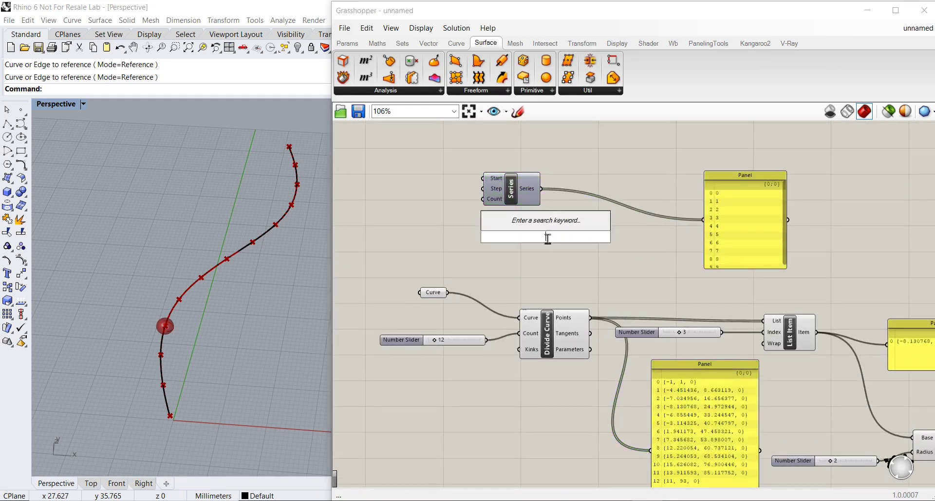
text(div)
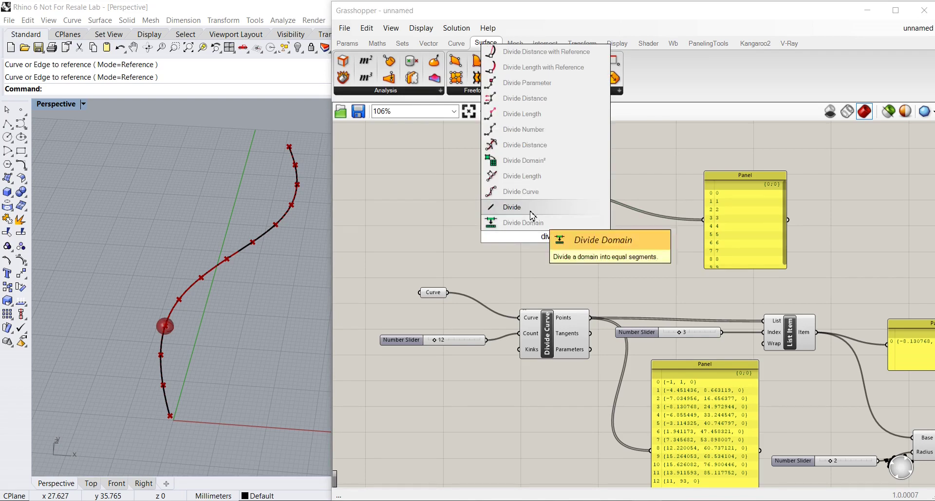
click(529, 212)
drag(545, 235, 600, 251)
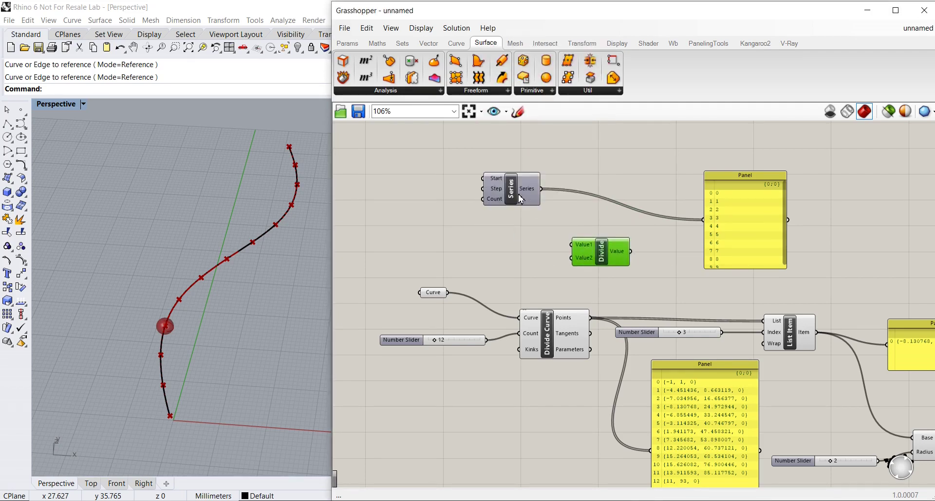
drag(521, 191, 527, 204)
right_drag(484, 212, 553, 204)
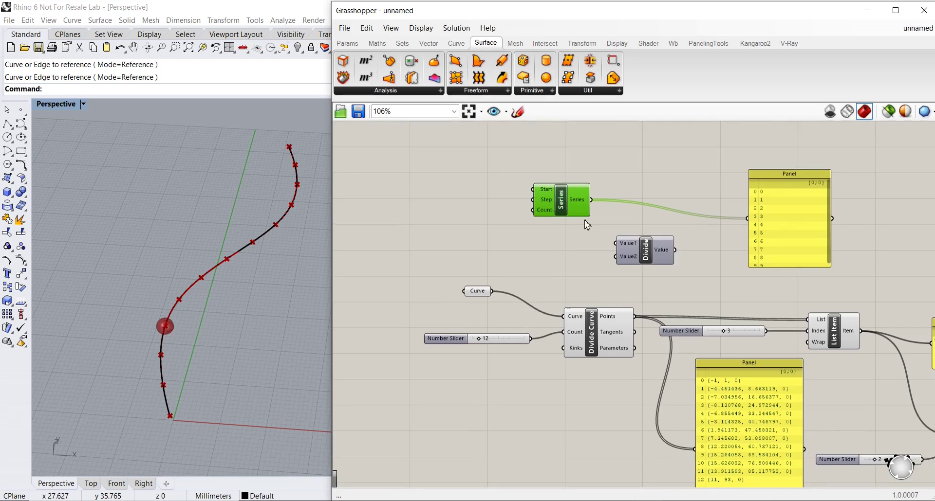
drag(577, 215, 667, 214)
mouse_move(645, 255)
mouse_down()
mouse_move(621, 258)
mouse_move(637, 258)
mouse_up()
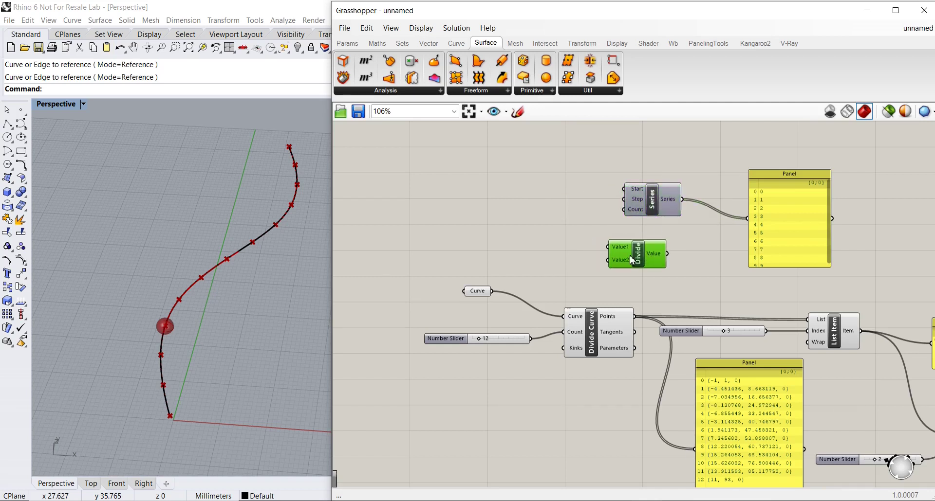
drag(645, 214, 627, 205)
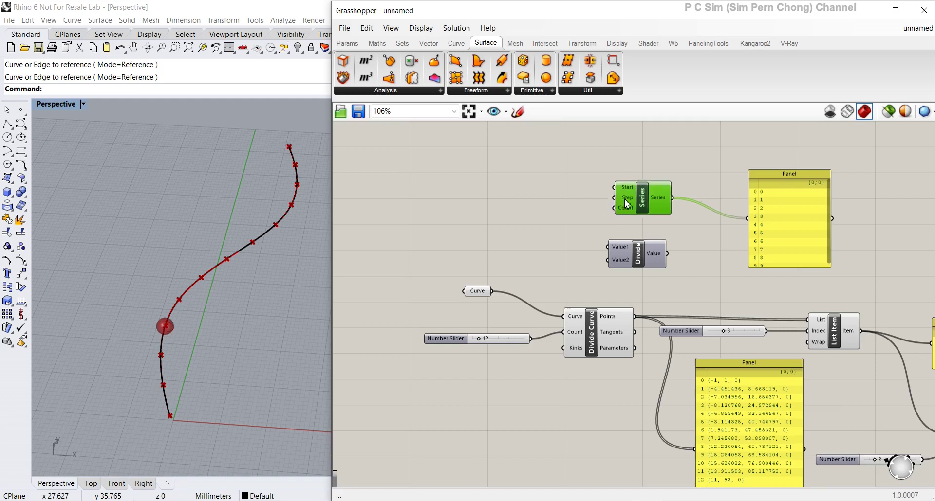
- Create a Number Slider set to 2 and wire it into the Series Step input
double_click(508, 202)
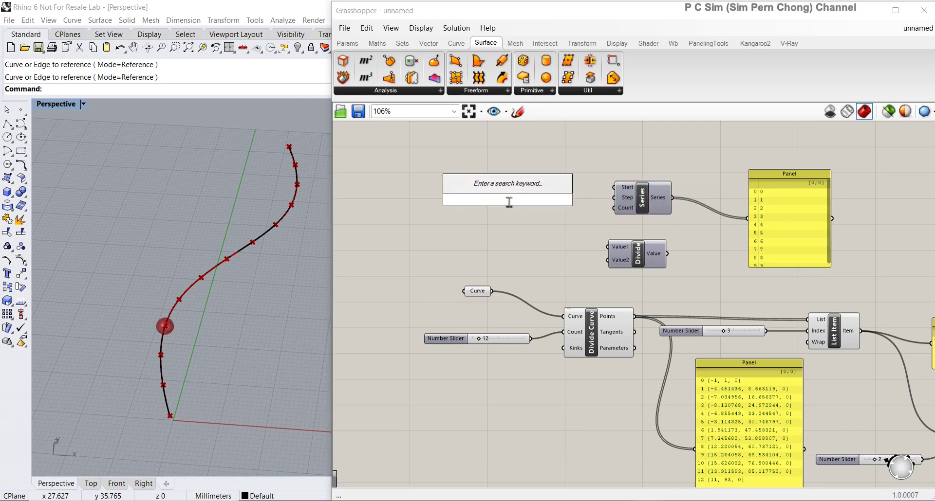
text(2)
key(Return)
drag(561, 200, 649, 211)
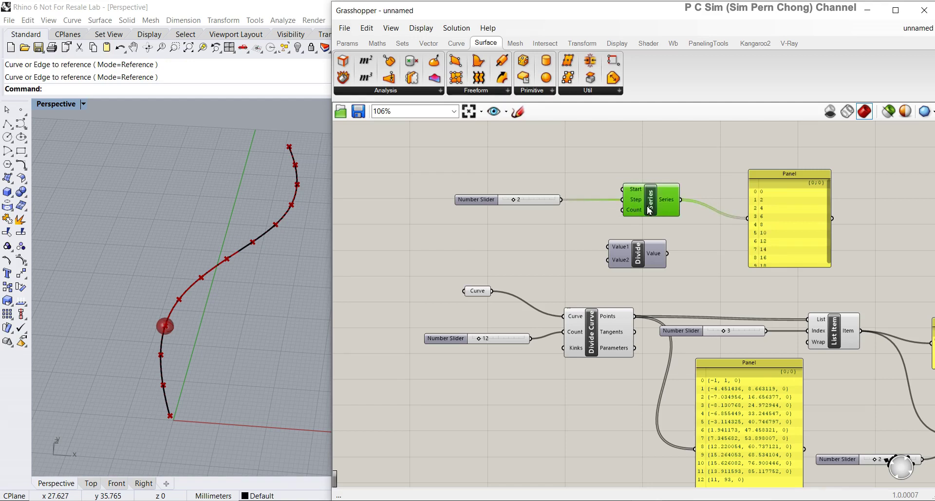
drag(641, 243, 645, 245)
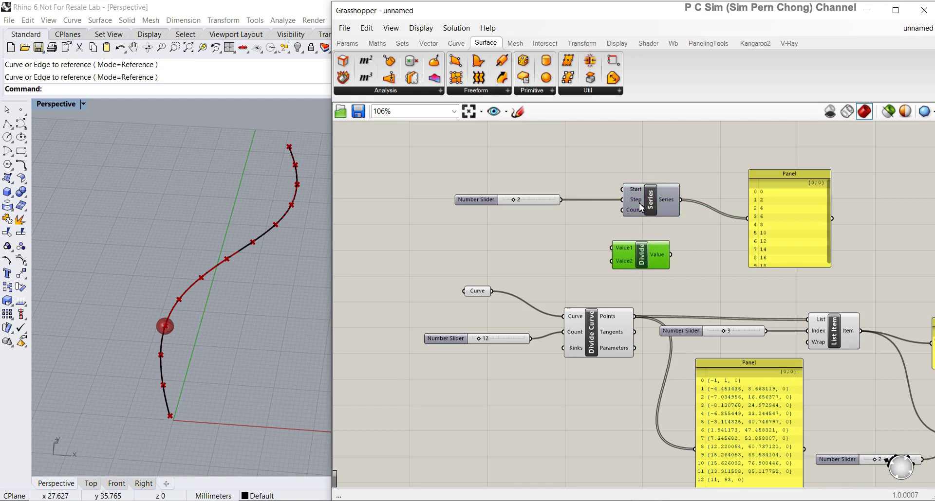
drag(638, 211, 662, 210)
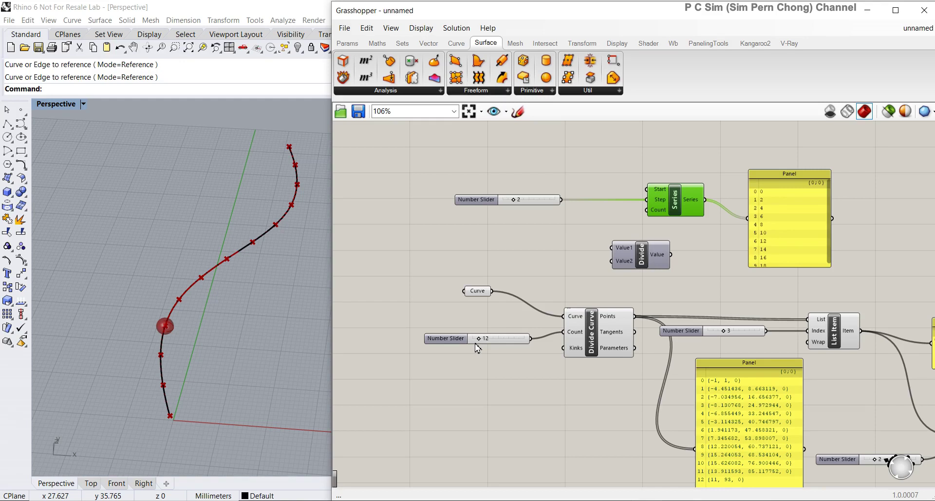
- Wire the count slider of 12 into Divide Value1 and step slider 2 into Value2
drag(466, 341, 422, 331)
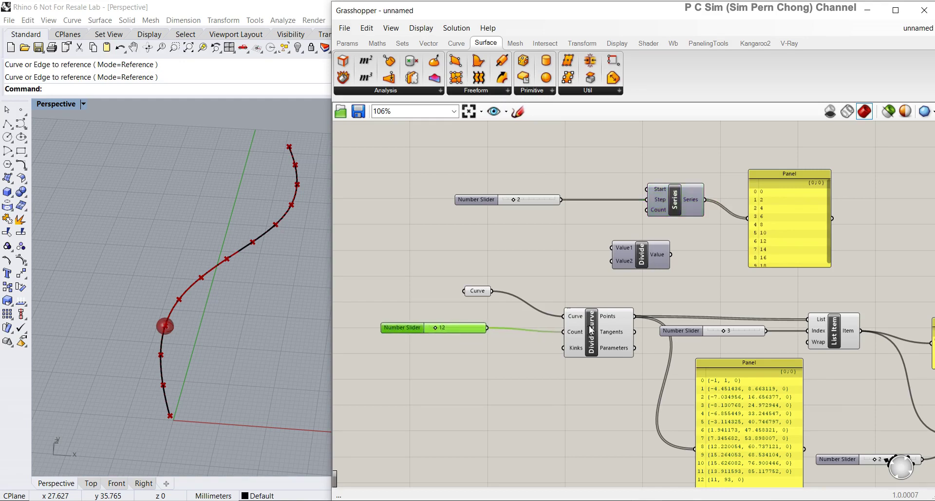
drag(487, 328, 612, 248)
drag(535, 205, 515, 204)
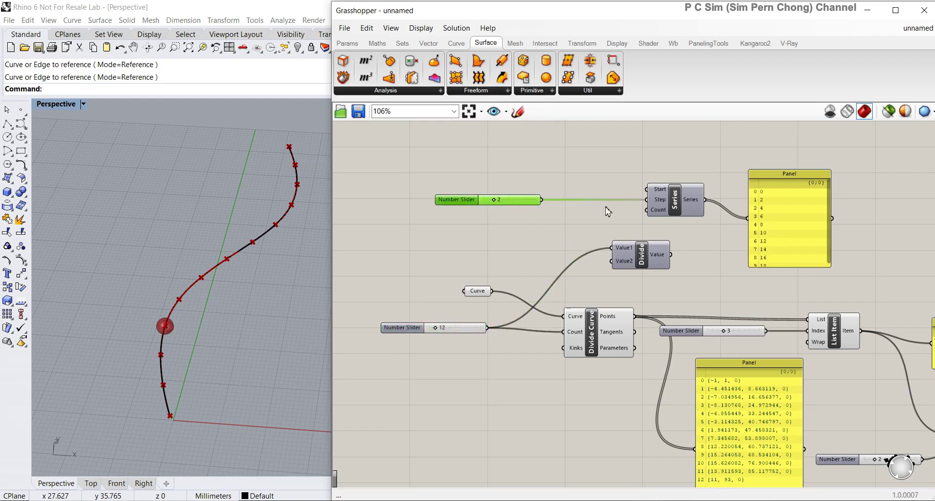
drag(542, 200, 590, 270)
- Raise the curve division count slider from 12 to 20
right_drag(636, 268, 576, 281)
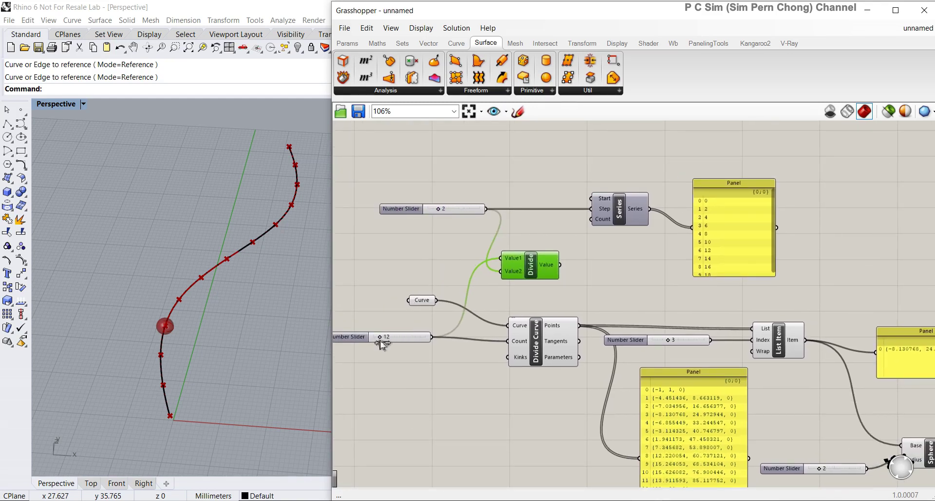
drag(379, 337, 384, 337)
click(605, 286)
double_click(604, 285)
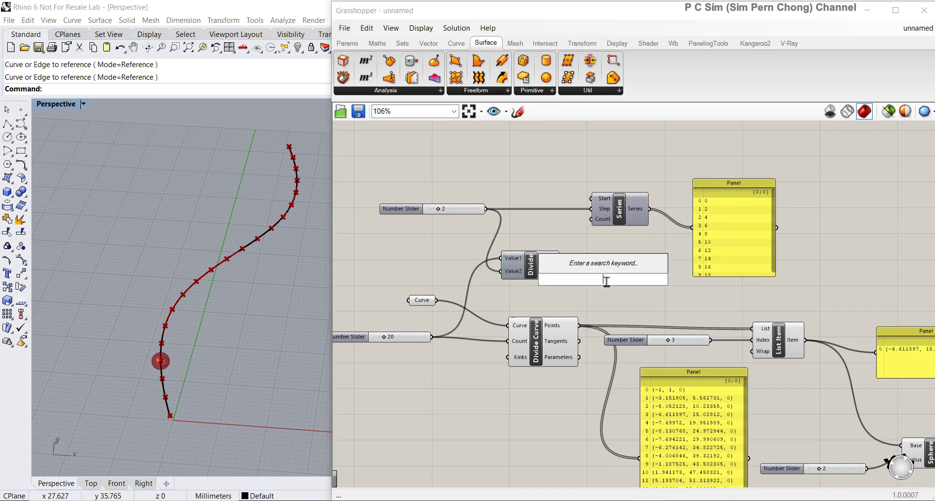
text(panel)
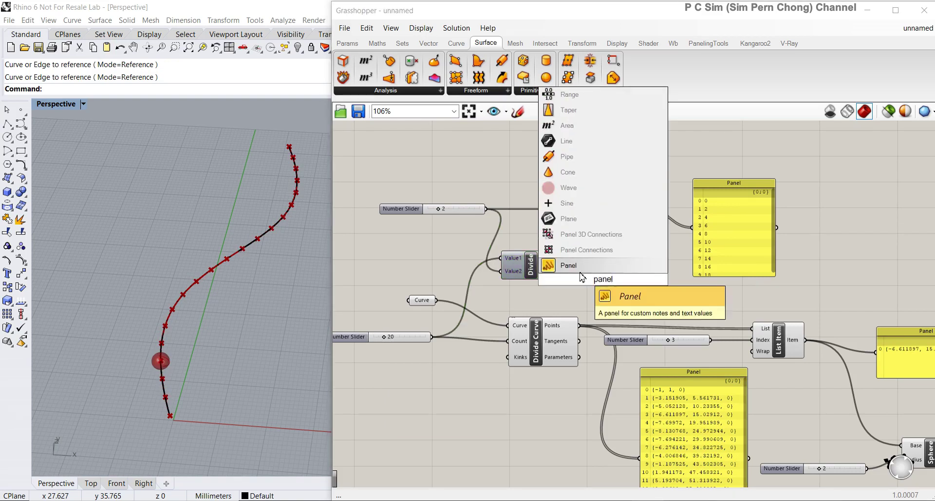
- Add a Panel showing Divide's result and set the step slider to 3, giving 6.666667
key(Return)
drag(606, 273, 584, 279)
right_drag(463, 319, 487, 320)
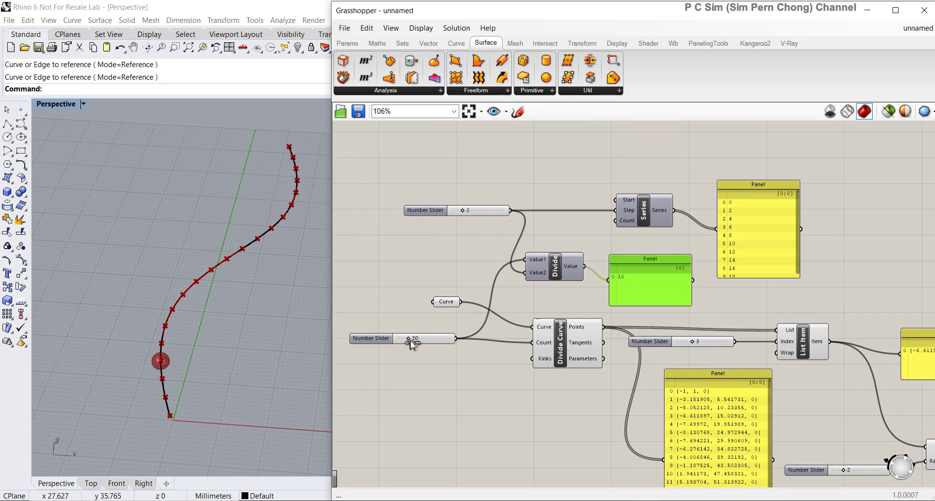
drag(463, 210, 475, 211)
- Move the Series output panel and Series component up and to the right
click(572, 278)
right_drag(644, 278, 579, 281)
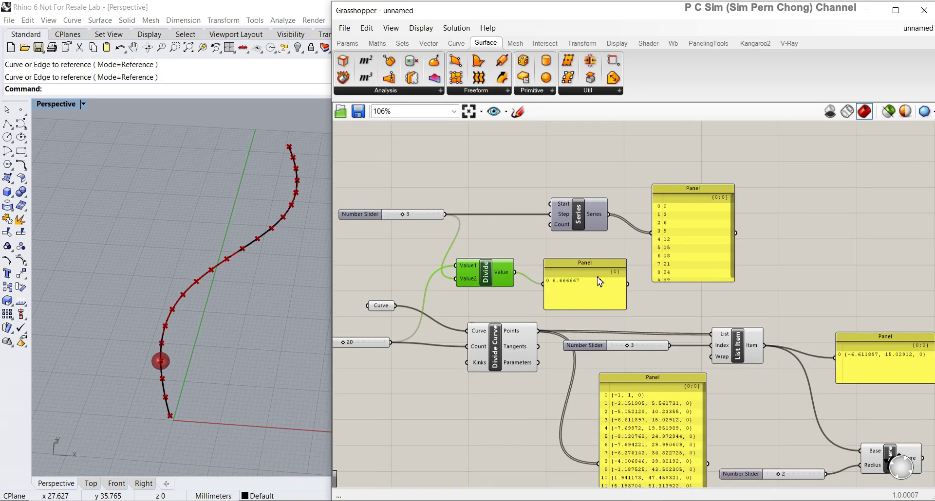
drag(679, 199, 758, 199)
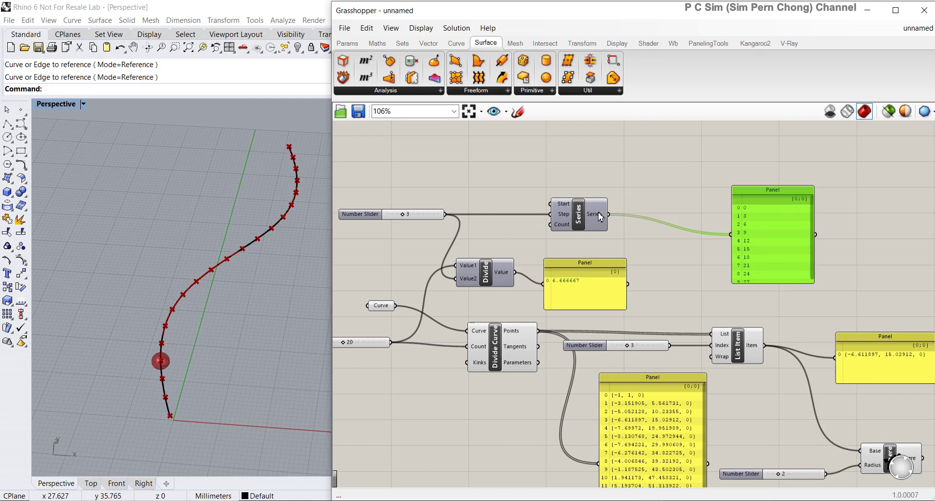
drag(599, 218, 669, 209)
double_click(568, 241)
text(in)
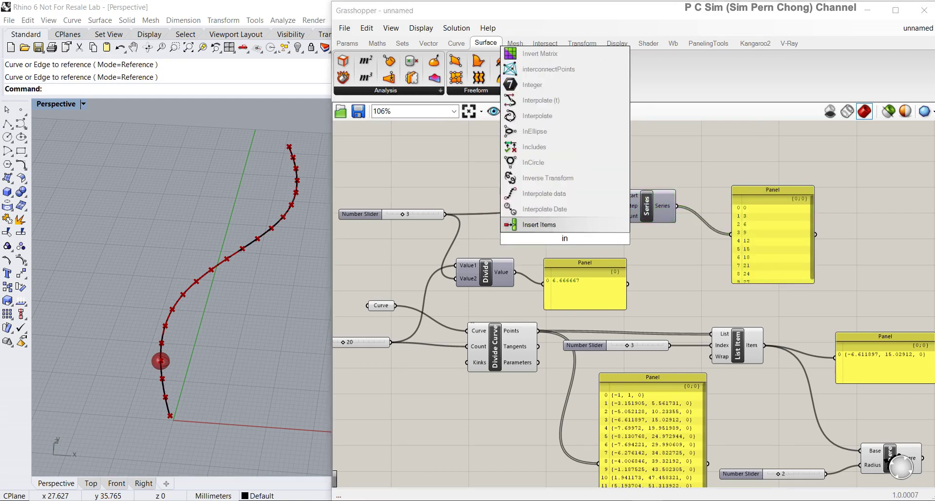
- Route Divide's result through an Integer parameter showing 7 into the Panel and Series Count
click(535, 85)
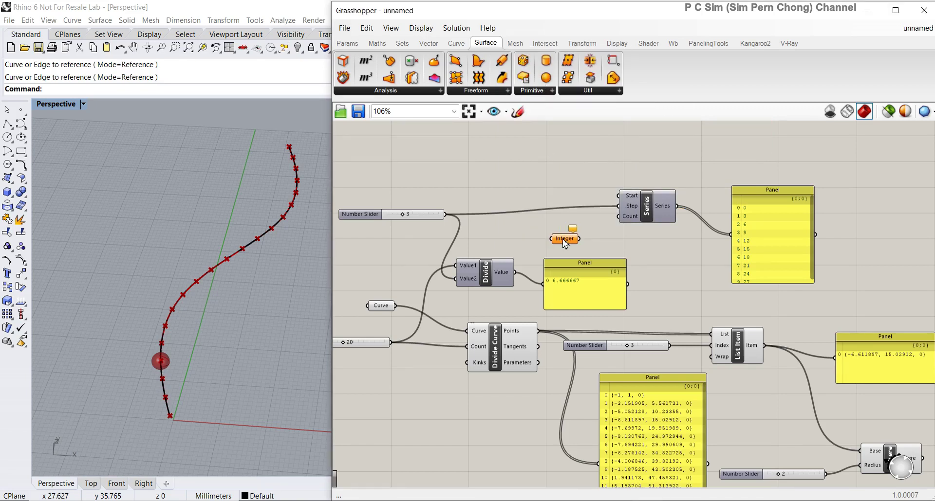
drag(565, 243, 563, 250)
drag(521, 275, 550, 246)
drag(590, 268, 649, 267)
drag(577, 246, 603, 285)
drag(564, 251, 630, 224)
- Stretch the Series panel and widen and lengthen the coordinates panel to show row 20
right_drag(709, 289, 641, 230)
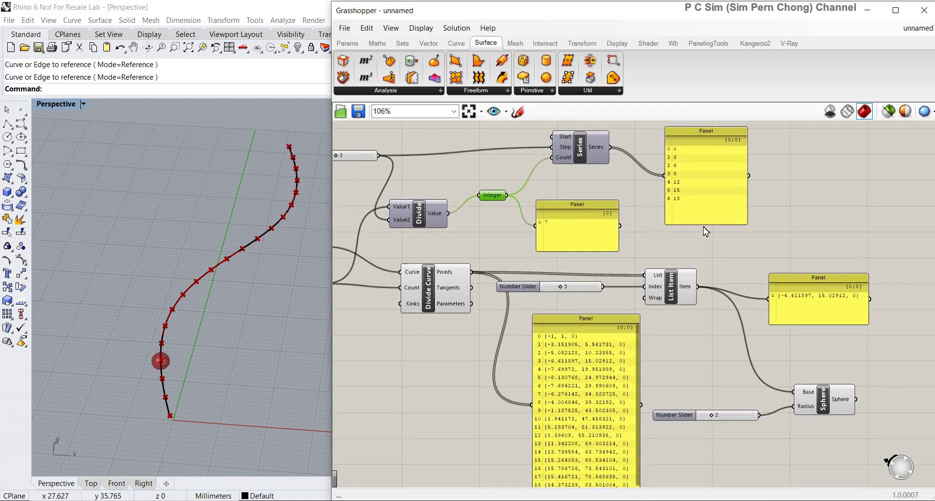
drag(703, 224, 703, 231)
right_drag(693, 173, 679, 196)
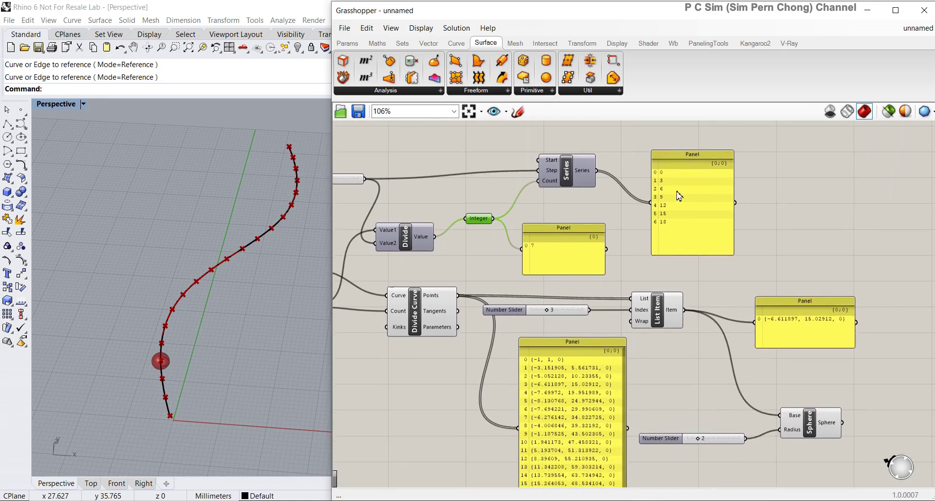
right_drag(613, 300, 636, 218)
drag(651, 318, 674, 318)
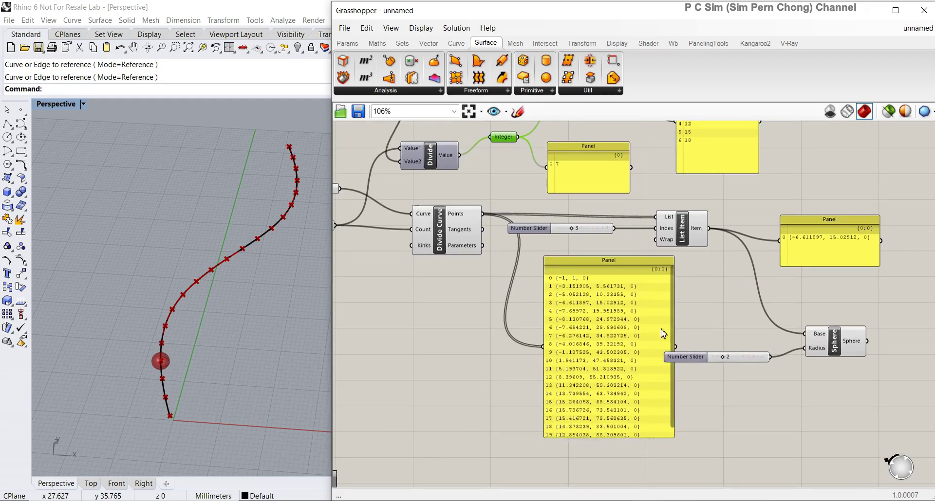
right_drag(674, 212, 654, 197)
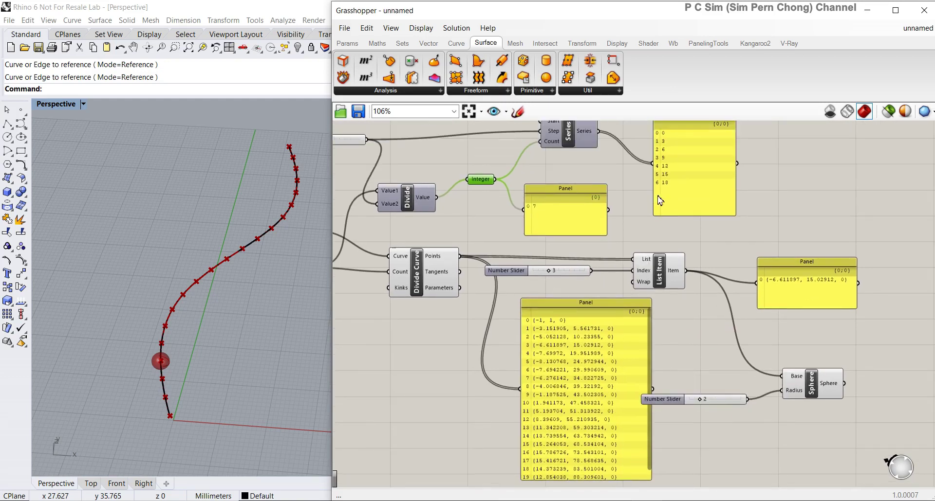
right_drag(602, 324, 610, 262)
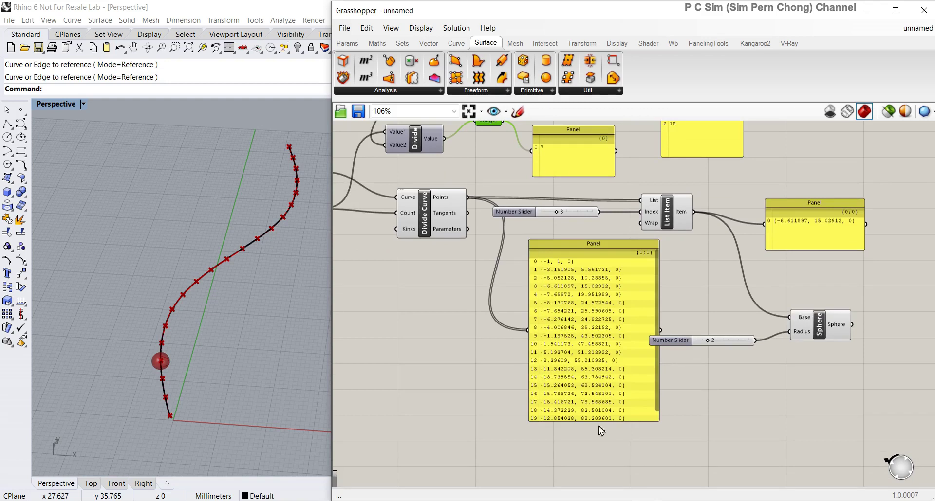
drag(601, 422, 602, 439)
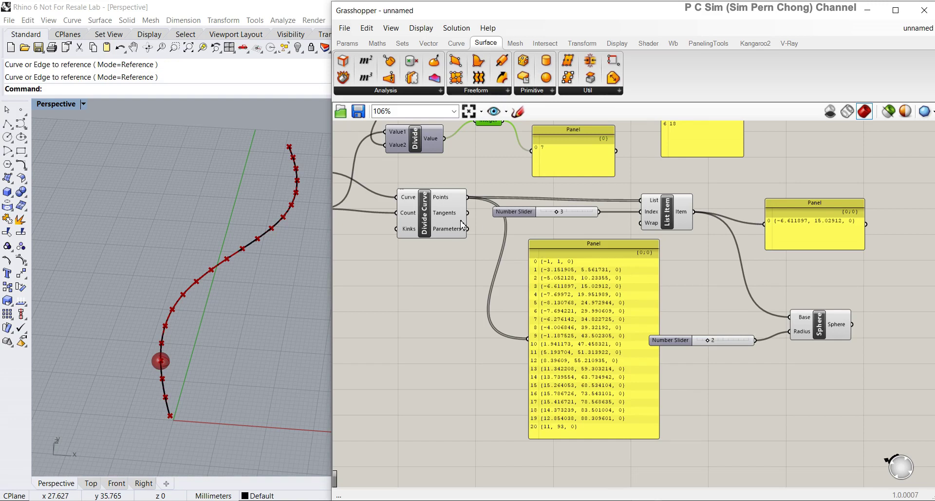
right_drag(599, 314, 601, 352)
scroll(623, 316, down, 3)
- Nudge the Series output panel and Series component right, briefly browsing the Maths > Script list
drag(657, 175, 671, 181)
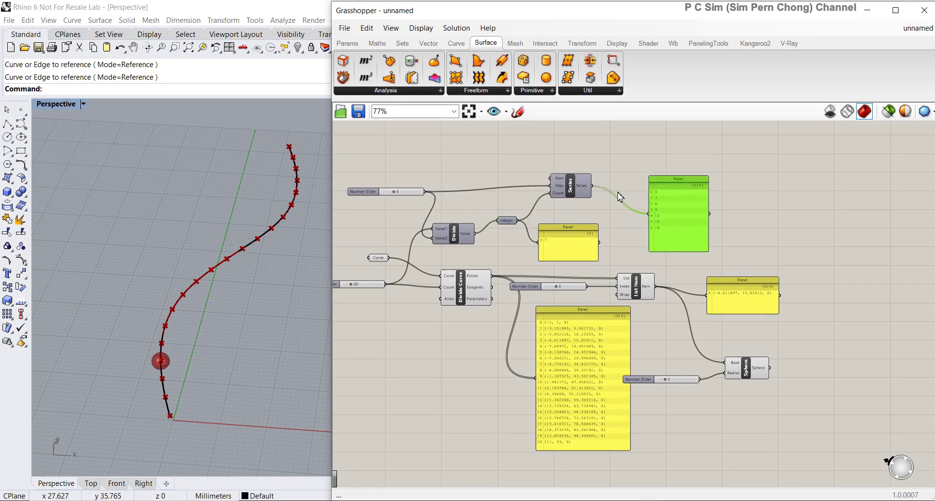
right_drag(529, 219, 638, 222)
scroll(535, 220, up, 4)
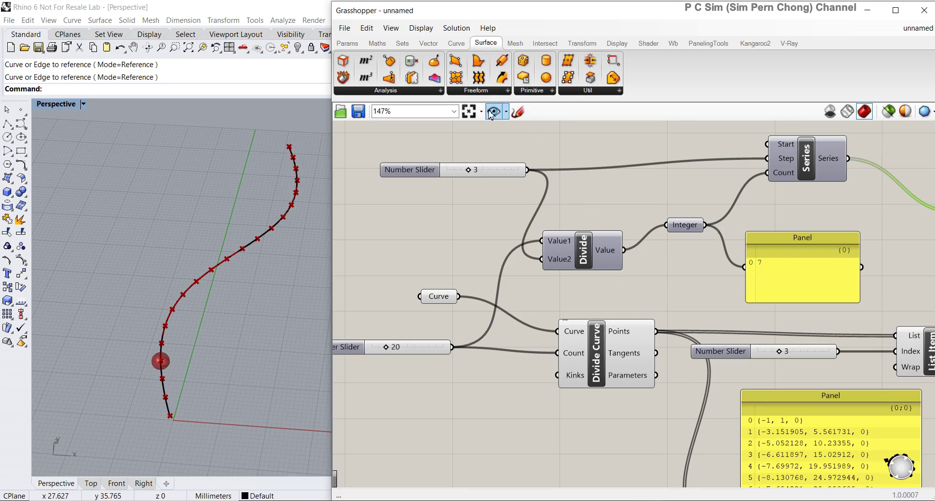
click(377, 43)
click(551, 92)
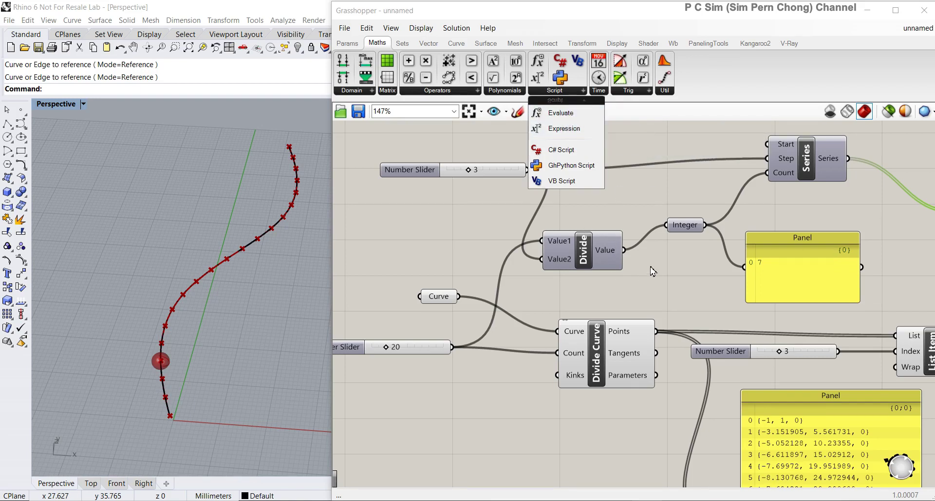
right_drag(650, 272, 617, 274)
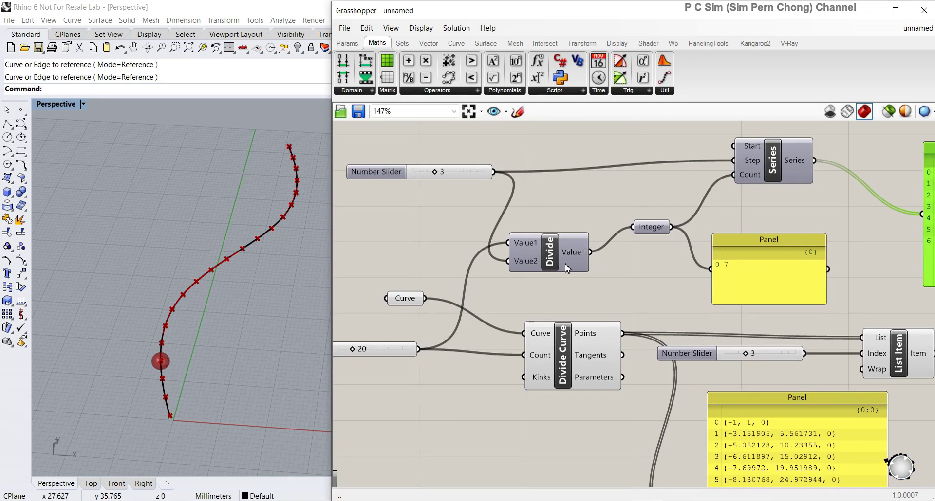
scroll(599, 263, down, 2)
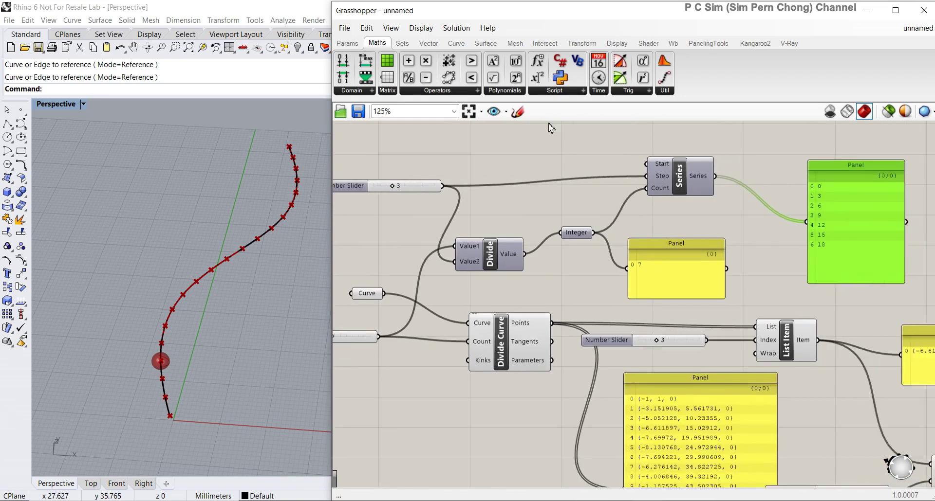
drag(675, 190, 690, 190)
right_drag(690, 207, 696, 201)
right_drag(695, 254, 681, 232)
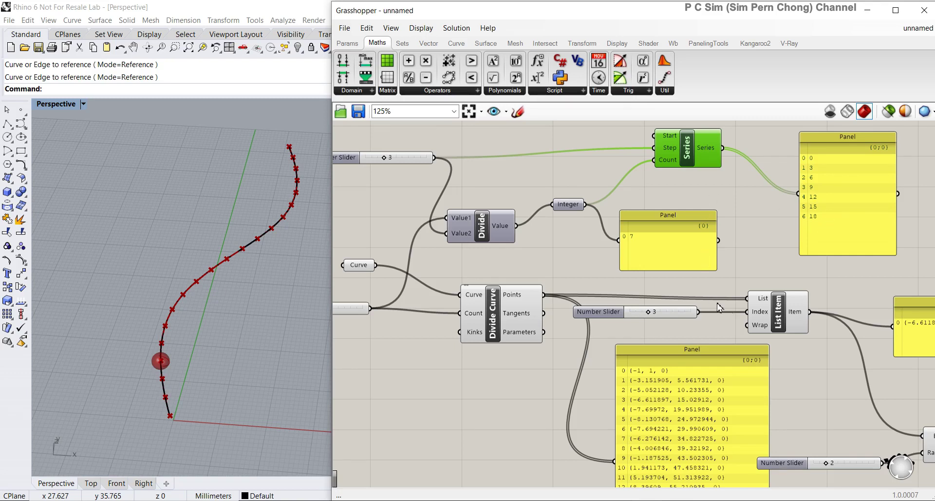
- Wire the Series output into List Item's Index input after rearranging Series and its panel
drag(687, 160, 630, 163)
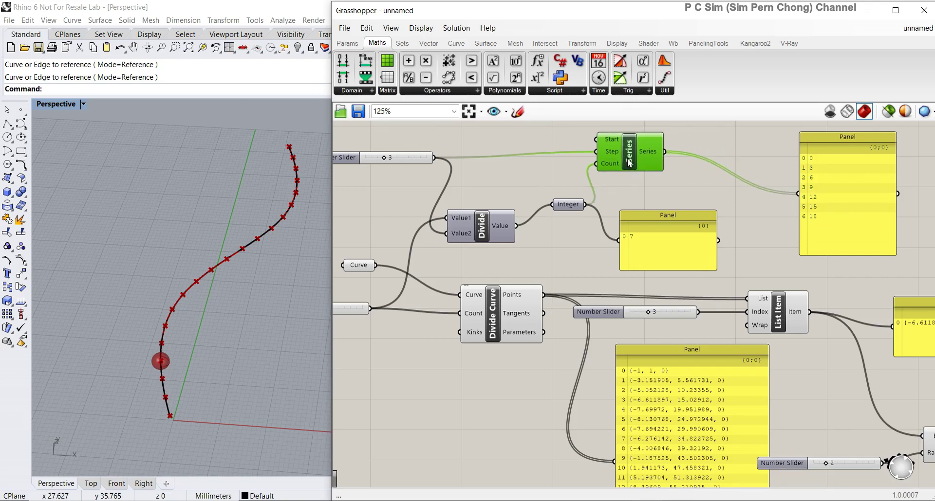
drag(684, 223, 642, 225)
drag(778, 318, 784, 315)
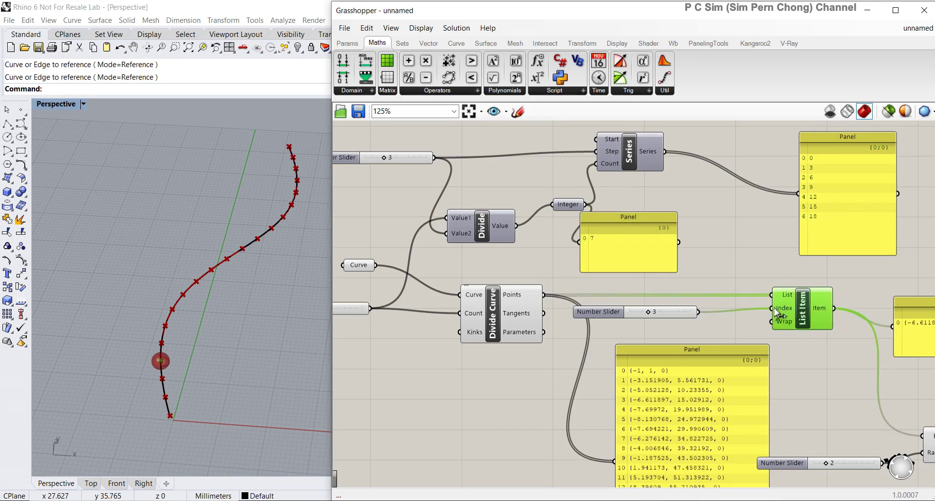
drag(665, 151, 771, 308)
- Orbit the Rhino Perspective view to check the seven spheres along the curve
right_drag(286, 257, 248, 330)
mouse_move(698, 336)
right_down()
mouse_move(681, 324)
mouse_move(700, 329)
right_up()
scroll(233, 327, up, 5)
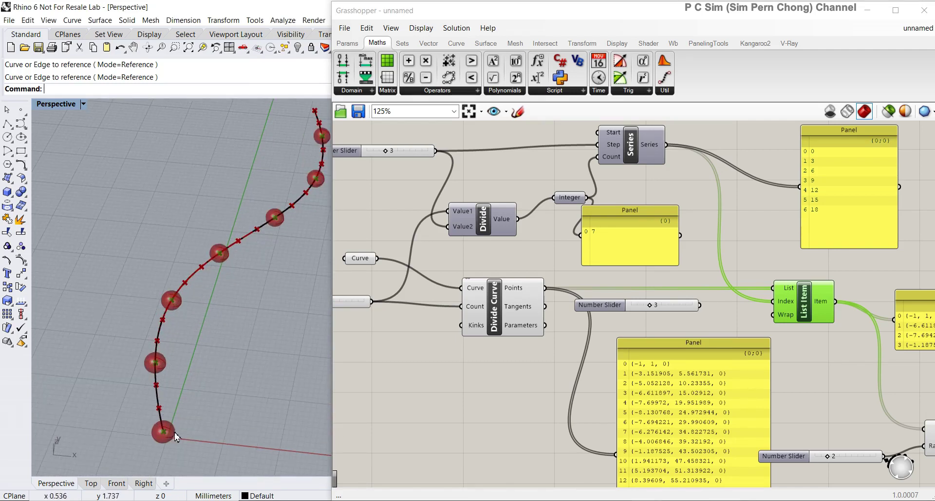
right_drag(182, 294, 139, 372)
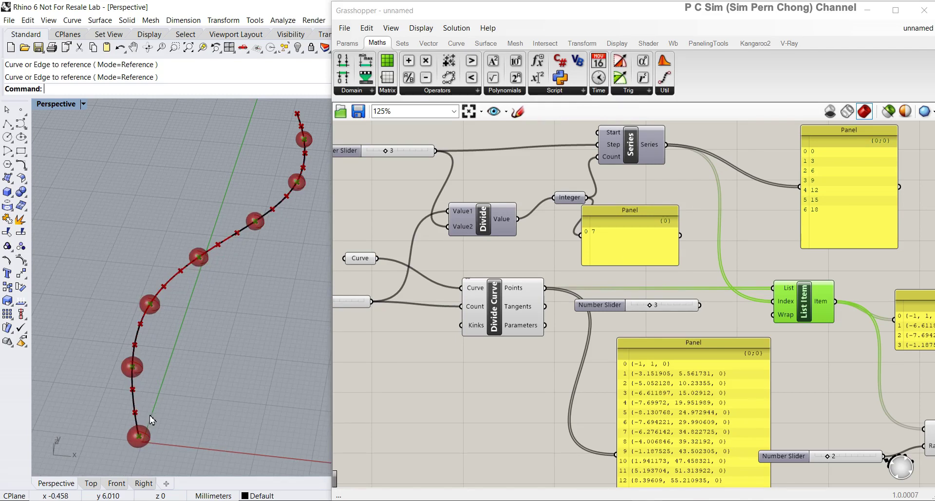
right_drag(189, 299, 217, 328)
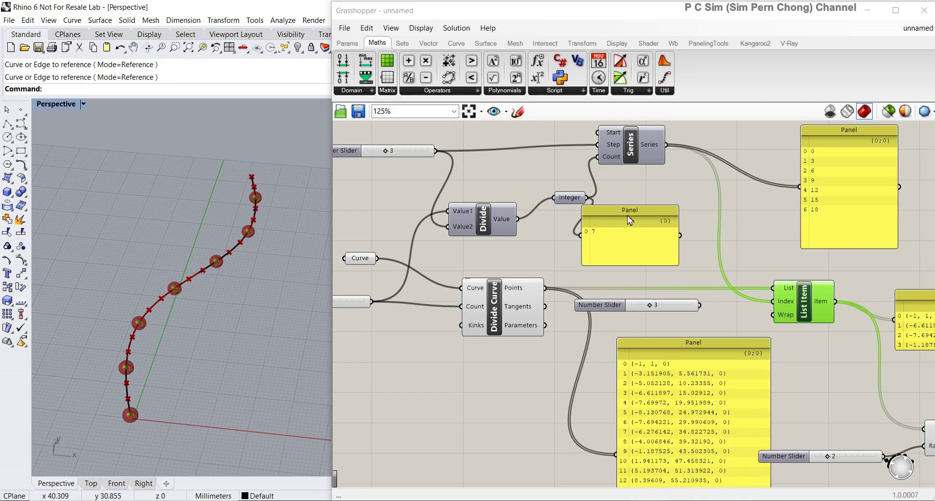
drag(642, 157, 624, 159)
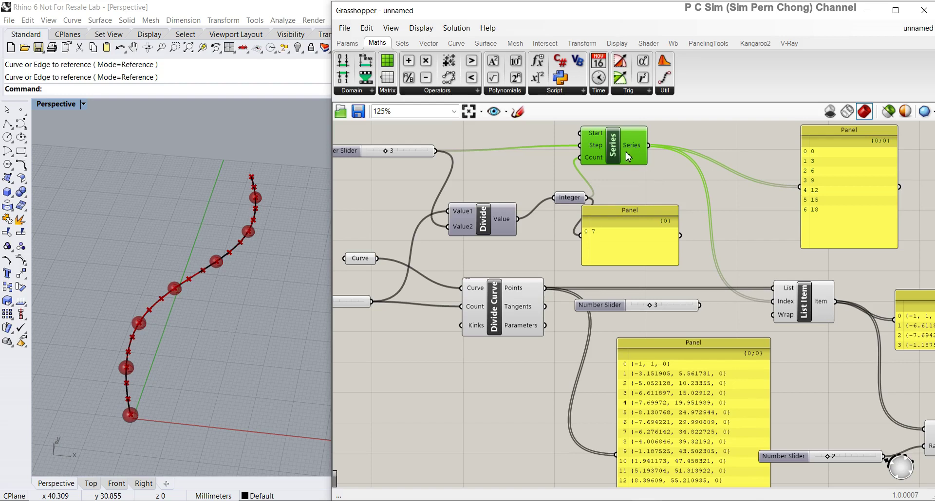
- Bring the number sliders into view and try a larger Series step value
scroll(626, 152, down, 3)
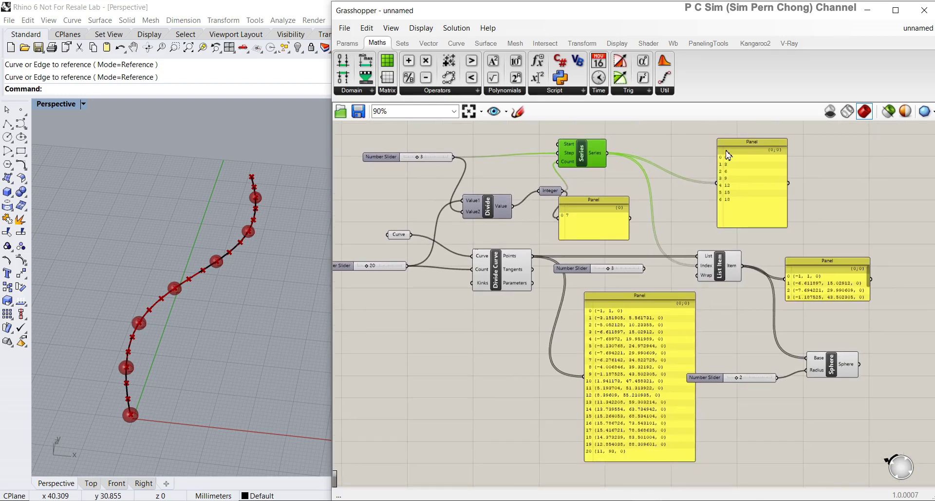
right_drag(494, 178, 560, 176)
scroll(559, 176, up, 3)
mouse_move(557, 162)
mouse_down()
mouse_move(567, 164)
mouse_move(544, 161)
mouse_move(560, 166)
mouse_up()
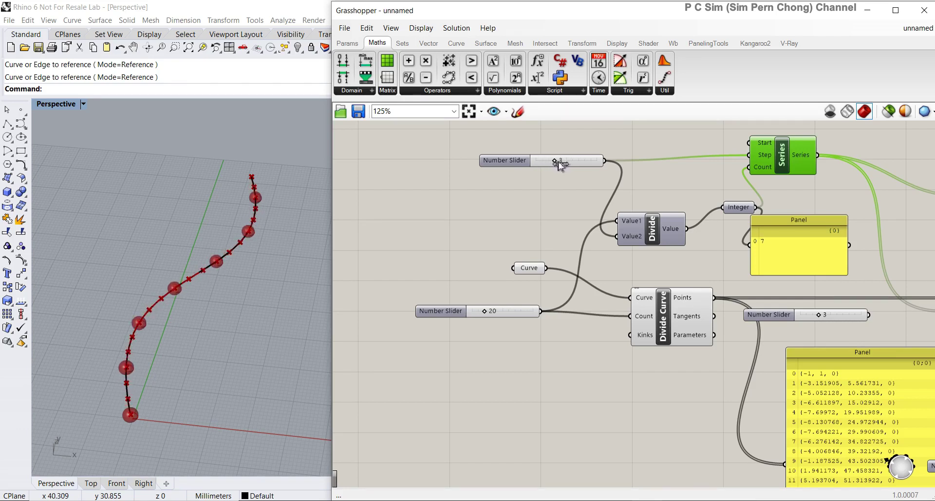
scroll(552, 198, down, 2)
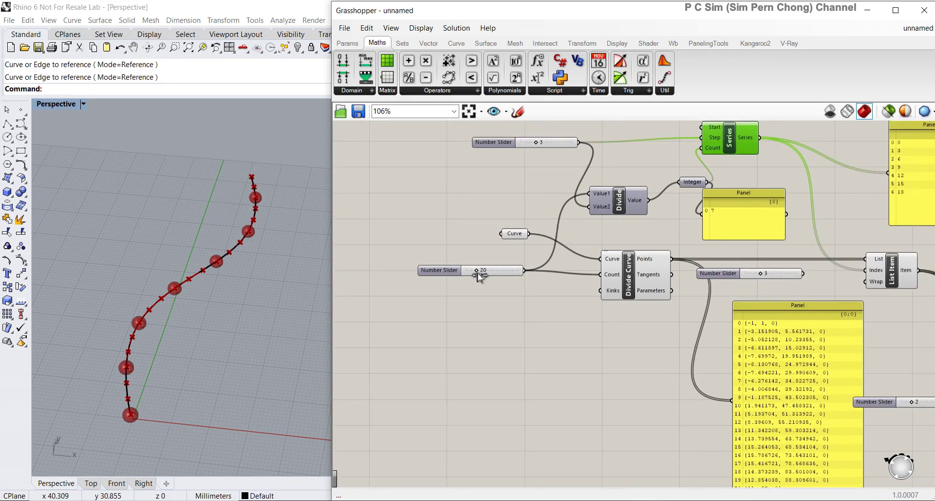
- Raise the curve division count to 42, giving integer 14, and move the Integer panel
mouse_move(476, 273)
mouse_down()
mouse_move(501, 275)
mouse_move(489, 276)
mouse_up()
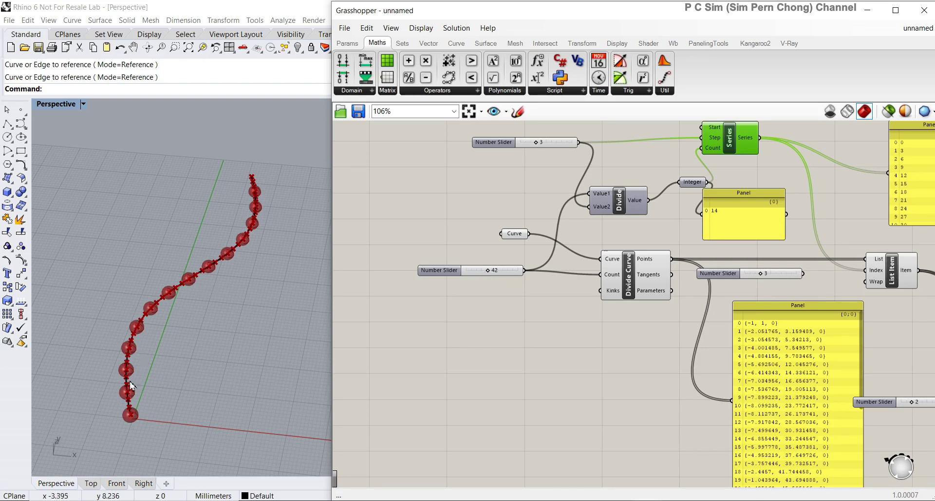
scroll(551, 328, down, 2)
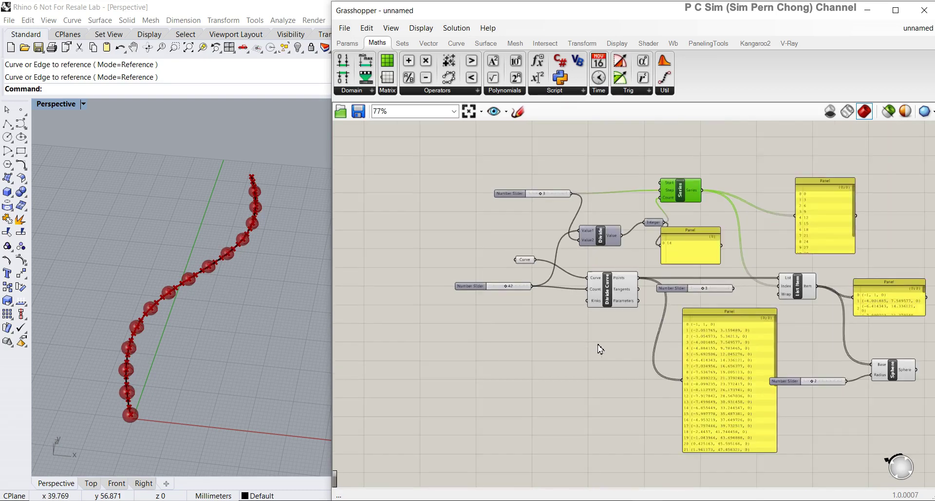
right_drag(587, 345, 460, 340)
scroll(503, 304, up, 2)
scroll(511, 241, up, 1)
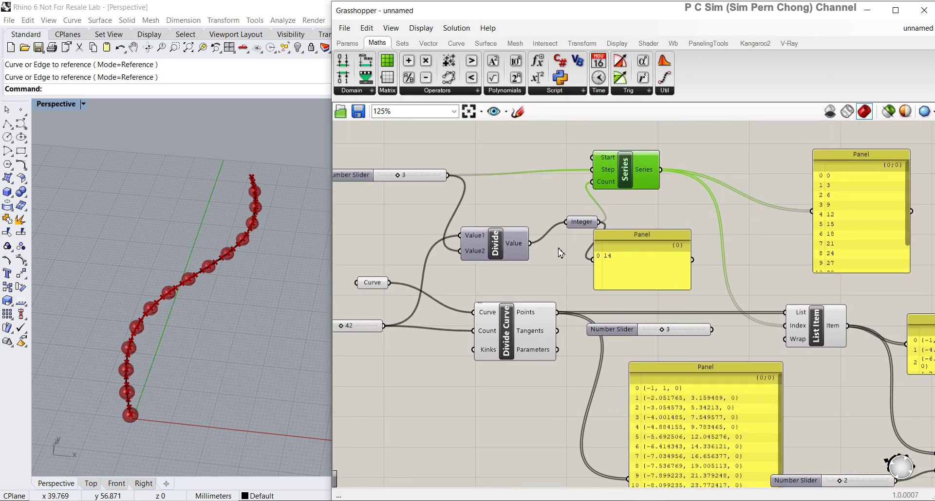
scroll(252, 182, up, 5)
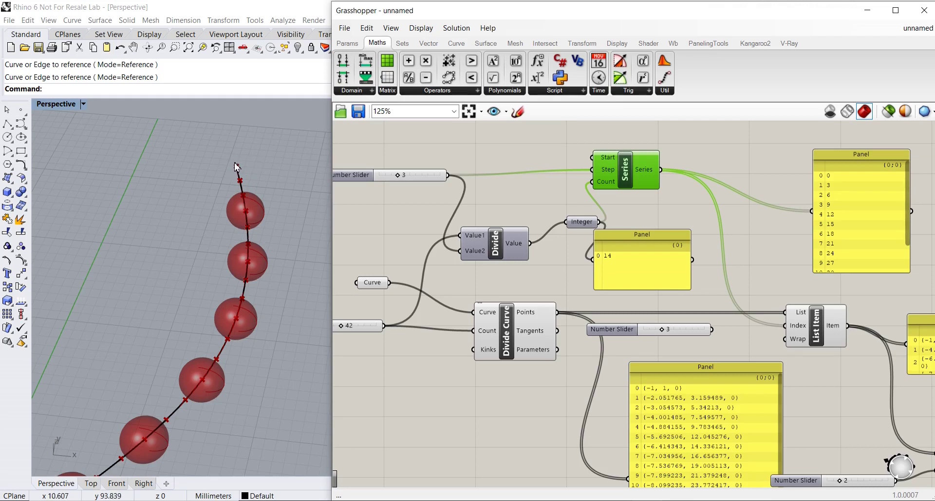
scroll(234, 170, down, 6)
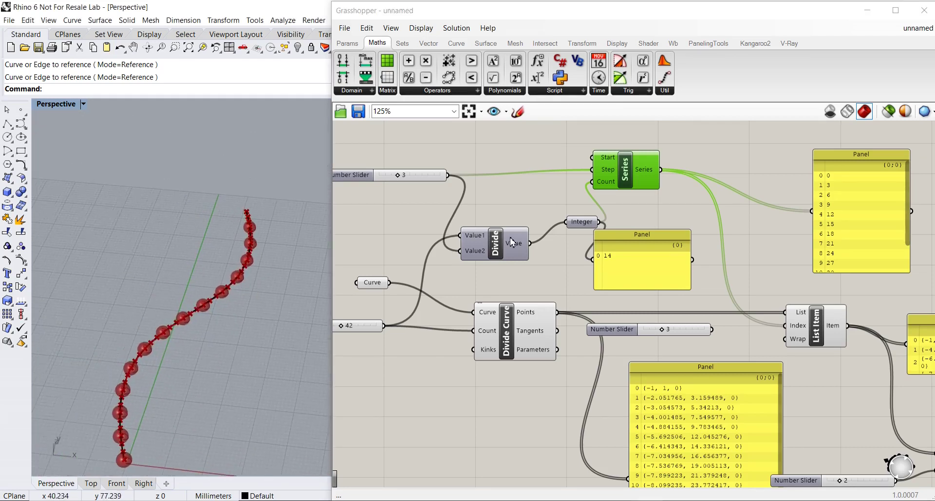
scroll(511, 246, up, 2)
drag(680, 238, 753, 224)
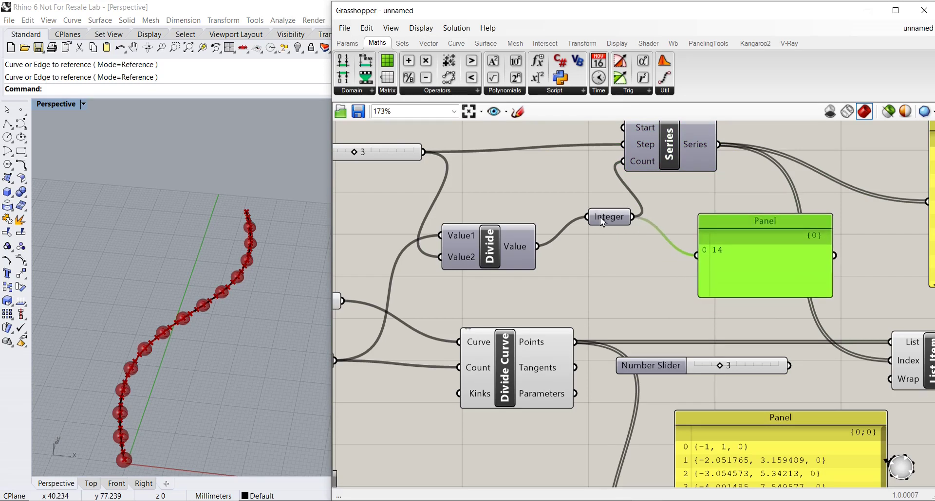
click(558, 91)
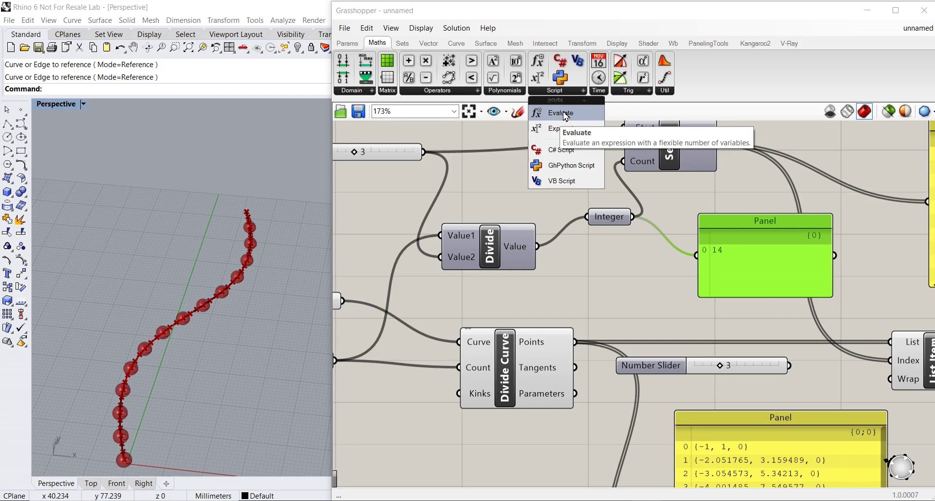
click(614, 285)
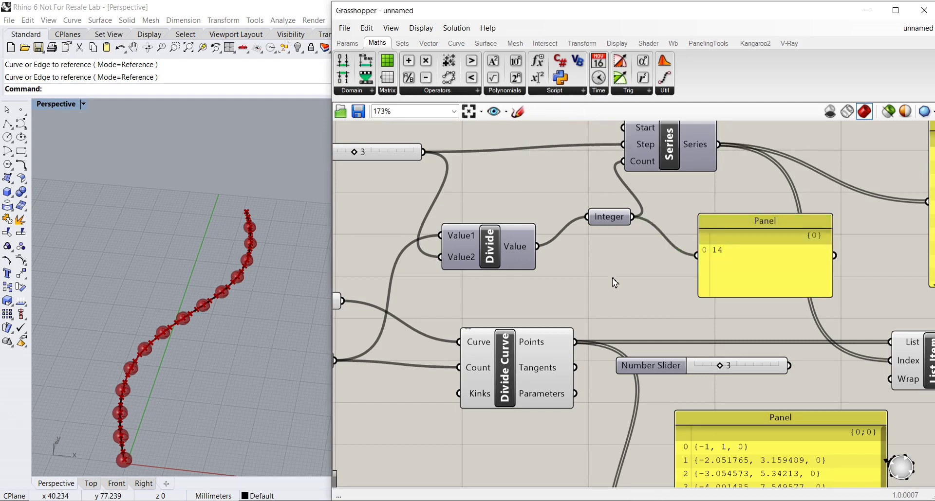
scroll(612, 282, down, 3)
scroll(612, 282, down, 3)
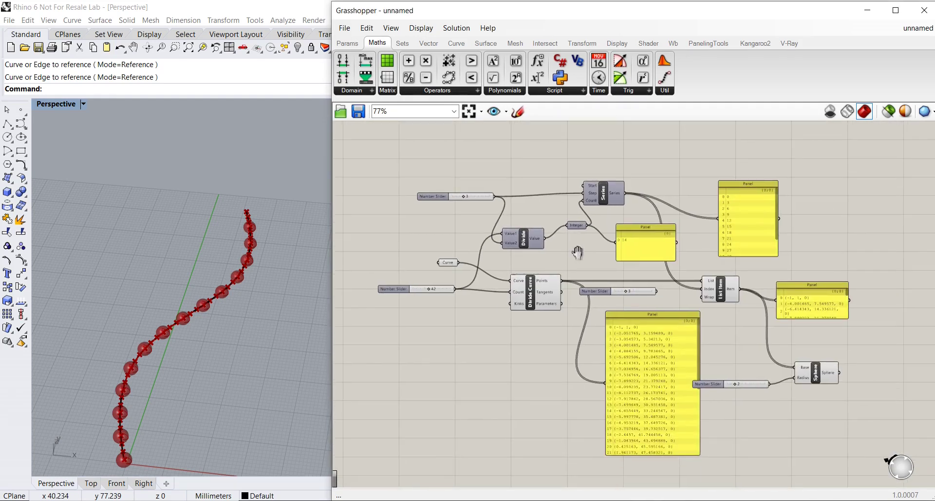
scroll(461, 226, up, 4)
scroll(227, 334, up, 5)
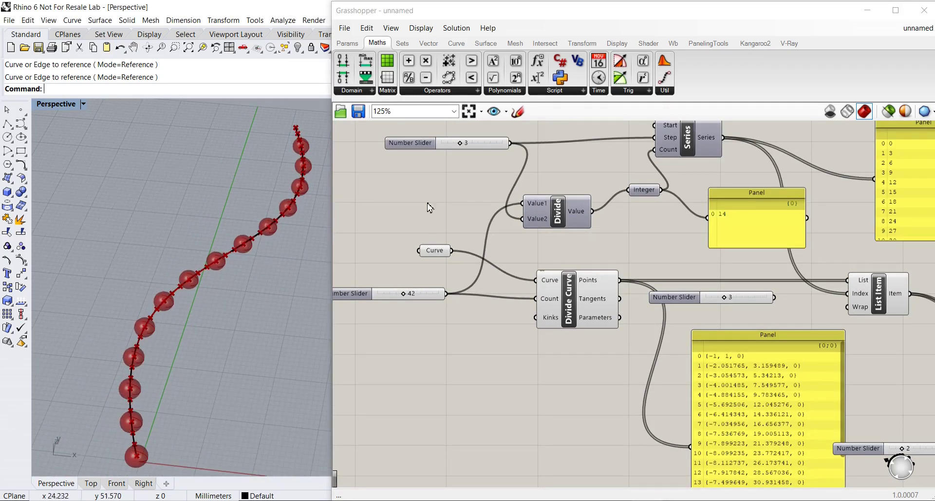
- Set the curve division count slider to 26, then zoom out to view List Item and Sphere
drag(404, 296, 393, 294)
scroll(257, 303, down, 2)
scroll(244, 309, down, 2)
scroll(451, 285, down, 3)
right_drag(599, 321, 462, 305)
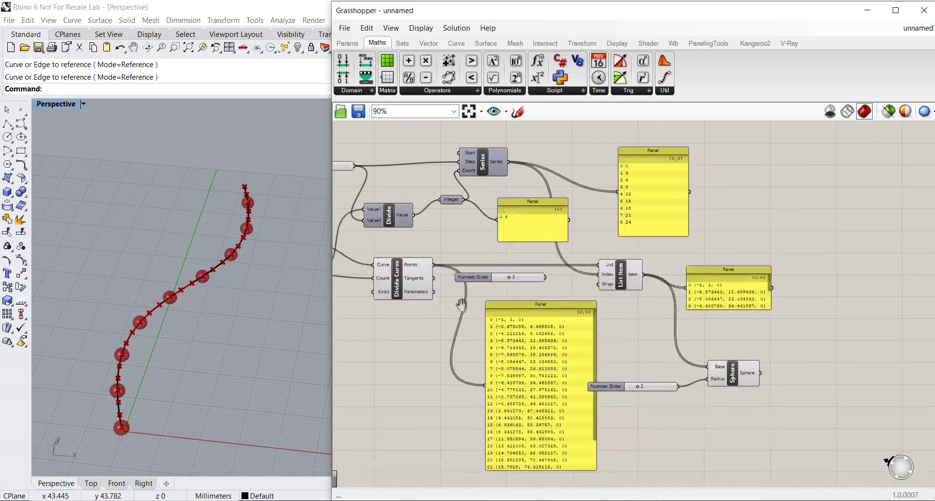
scroll(642, 313, up, 2)
scroll(684, 341, up, 1)
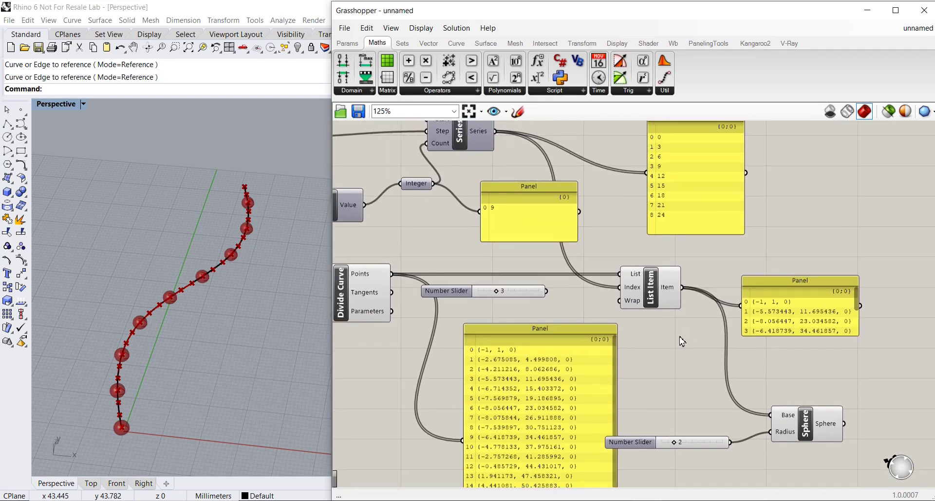